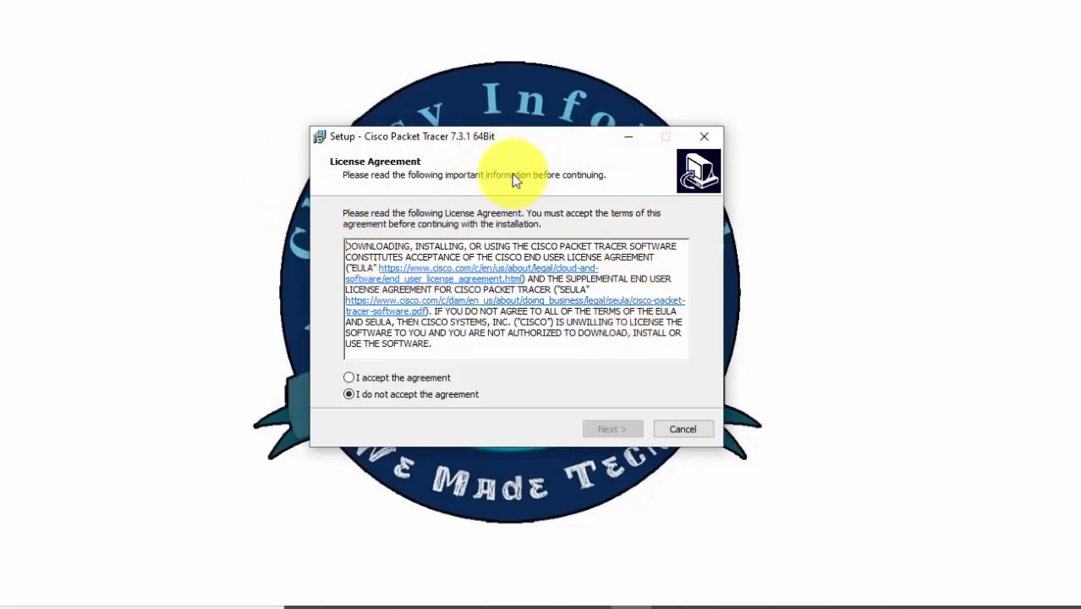
# Accept the license agreement and keep the default destination C:\Program Files\Cisco Packet Tracer 7.3.1 and Start Menu folder Cisco Packet Tracer.
pyautogui.click(349, 378)
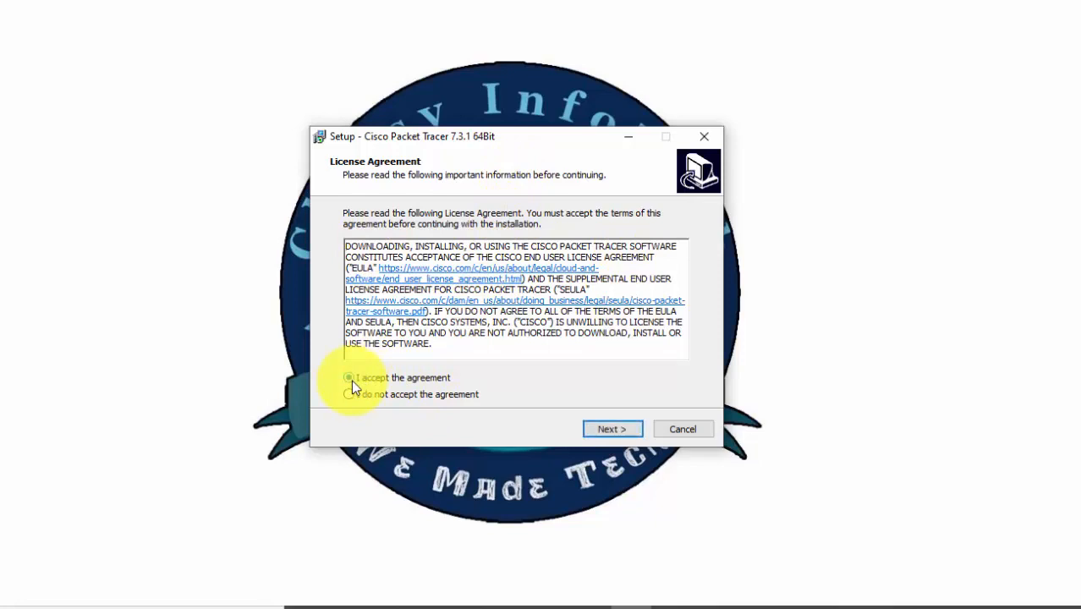
pyautogui.click(601, 431)
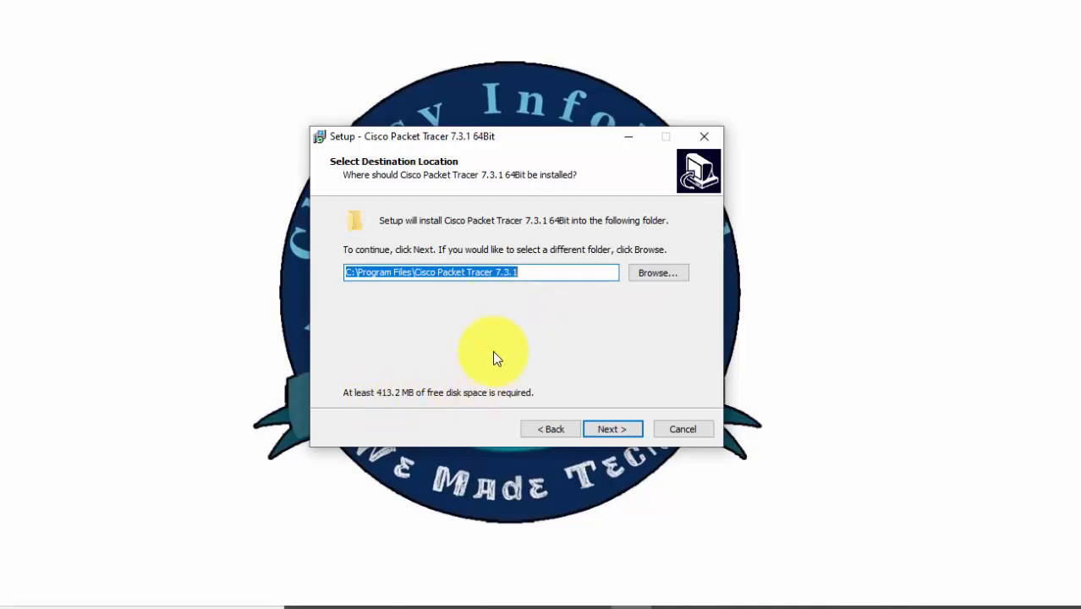
pyautogui.click(613, 429)
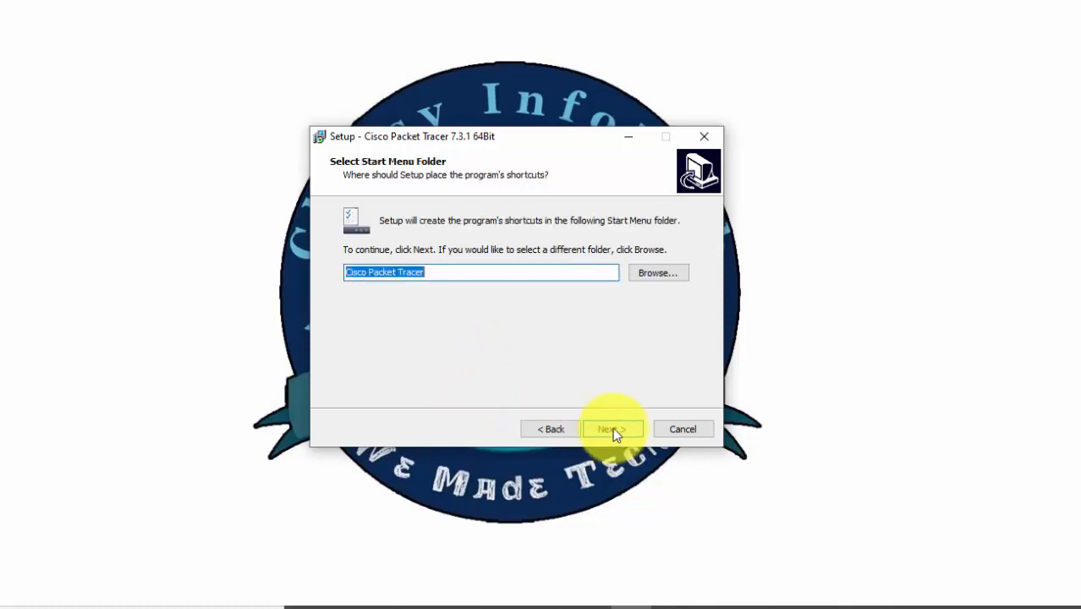
pyautogui.click(470, 276)
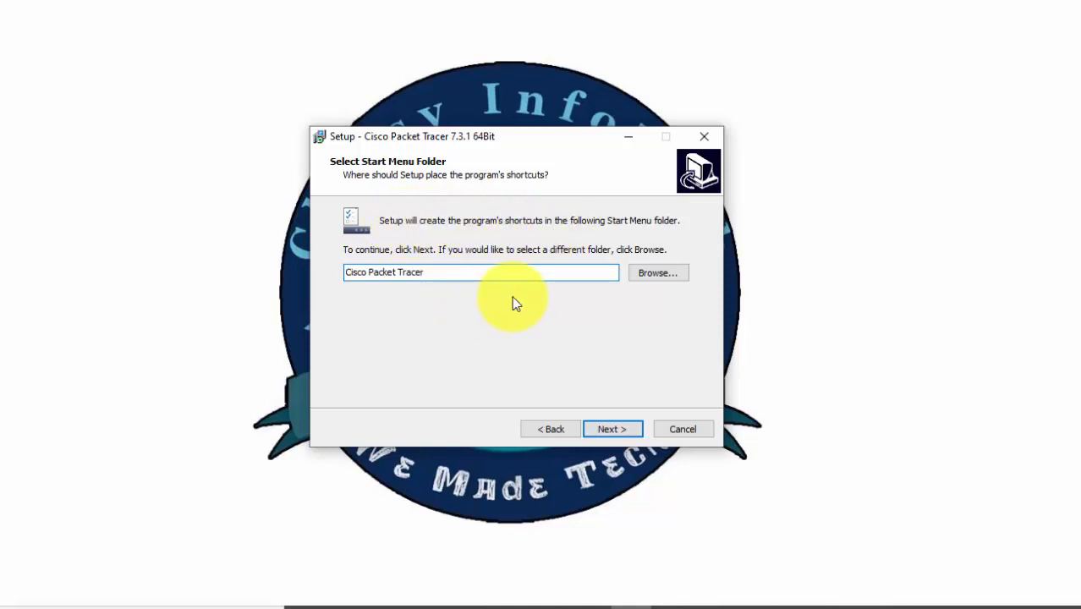
pyautogui.click(605, 431)
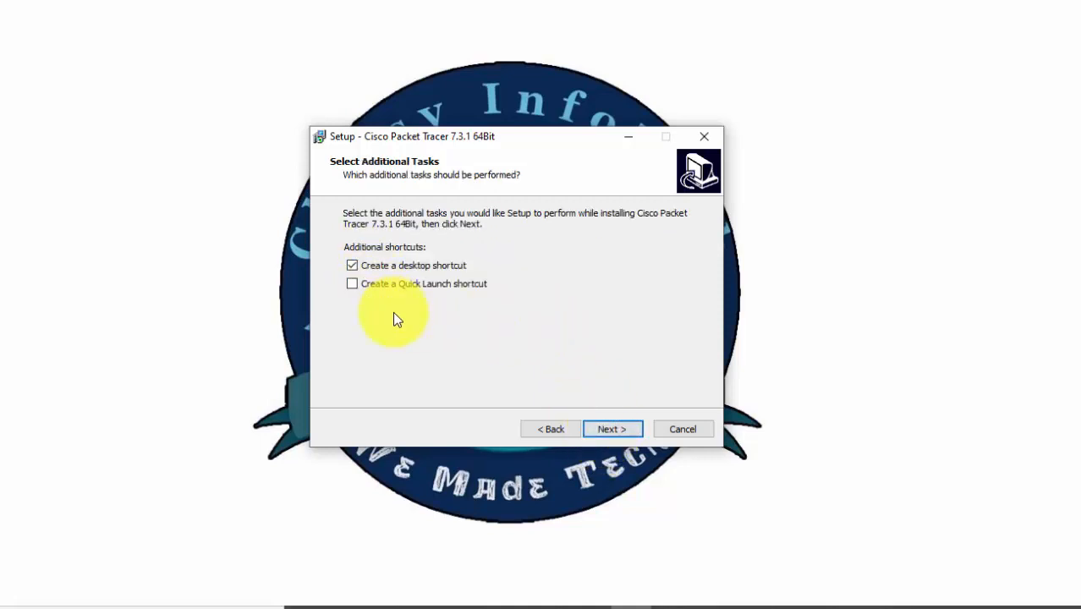
# Add a Quick Launch shortcut alongside the desktop shortcut and install Cisco Packet Tracer 7.3.1 64Bit.
pyautogui.click(351, 284)
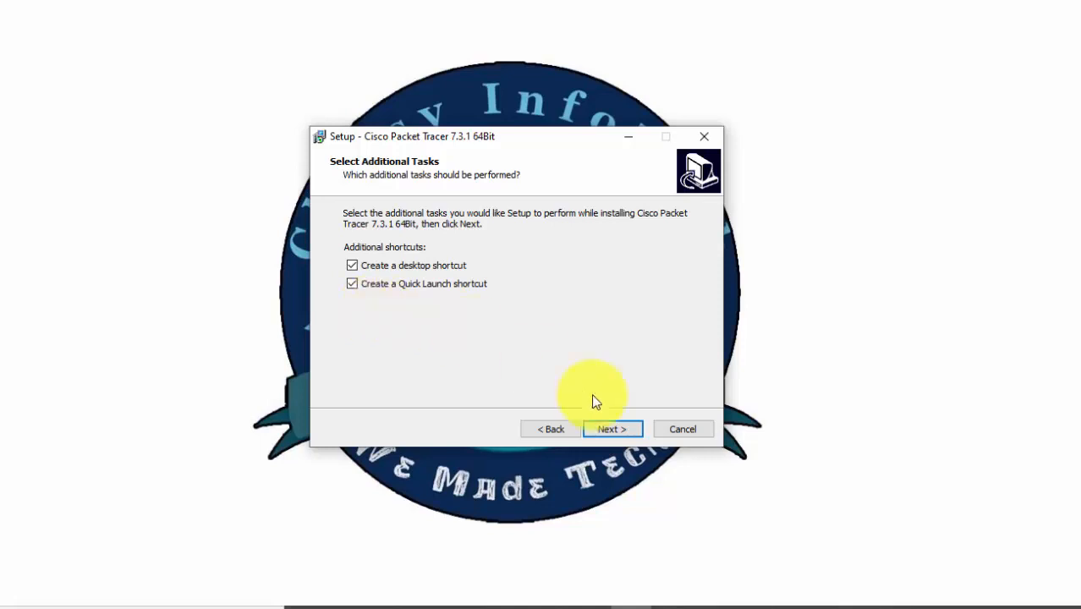
pyautogui.click(619, 430)
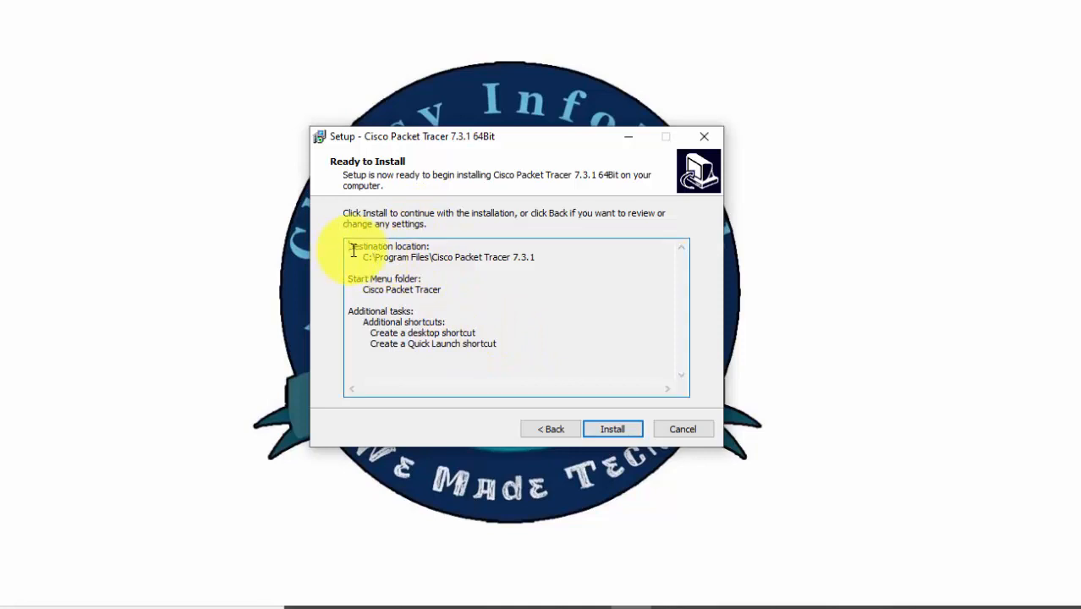
pyautogui.moveTo(349, 247); pyautogui.dragTo(502, 354)
pyautogui.click(550, 376)
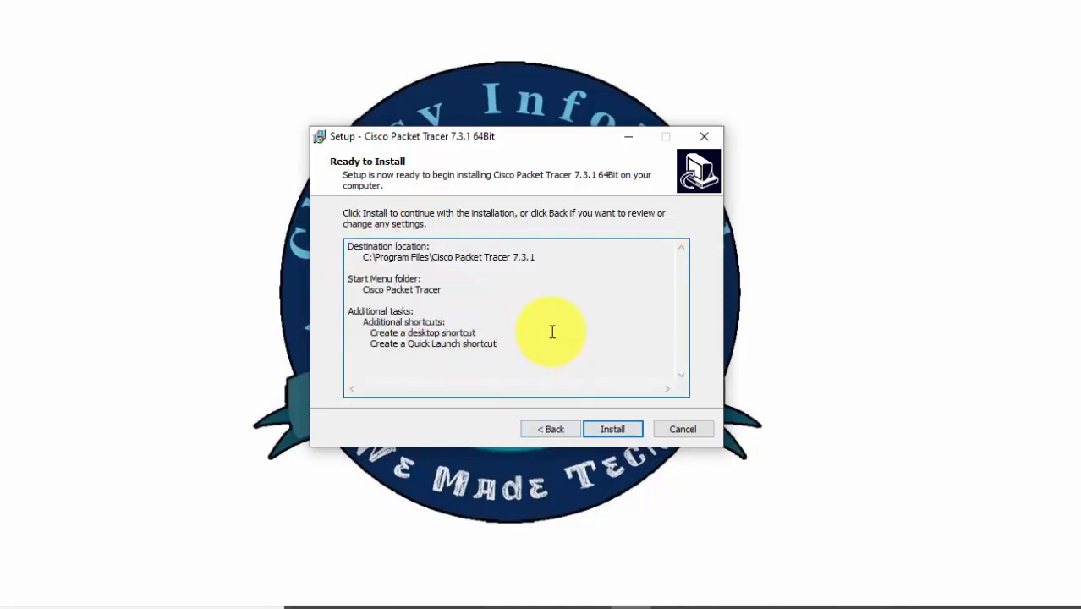
pyautogui.click(616, 429)
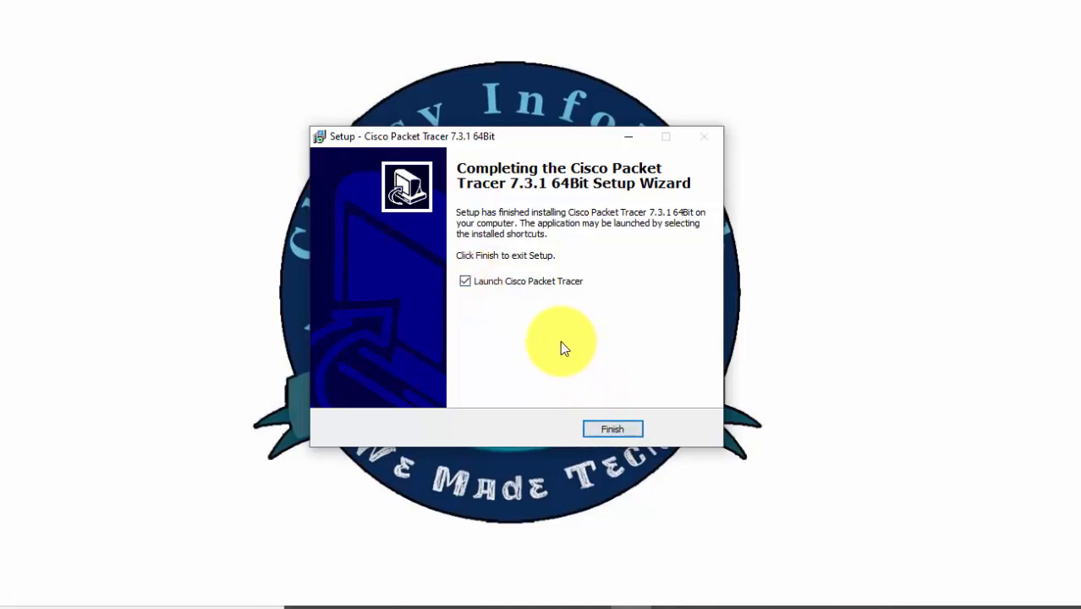
# Finish the setup with Launch Cisco Packet Tracer enabled and continue as a guest at the Networking Academy login.
pyautogui.click(601, 430)
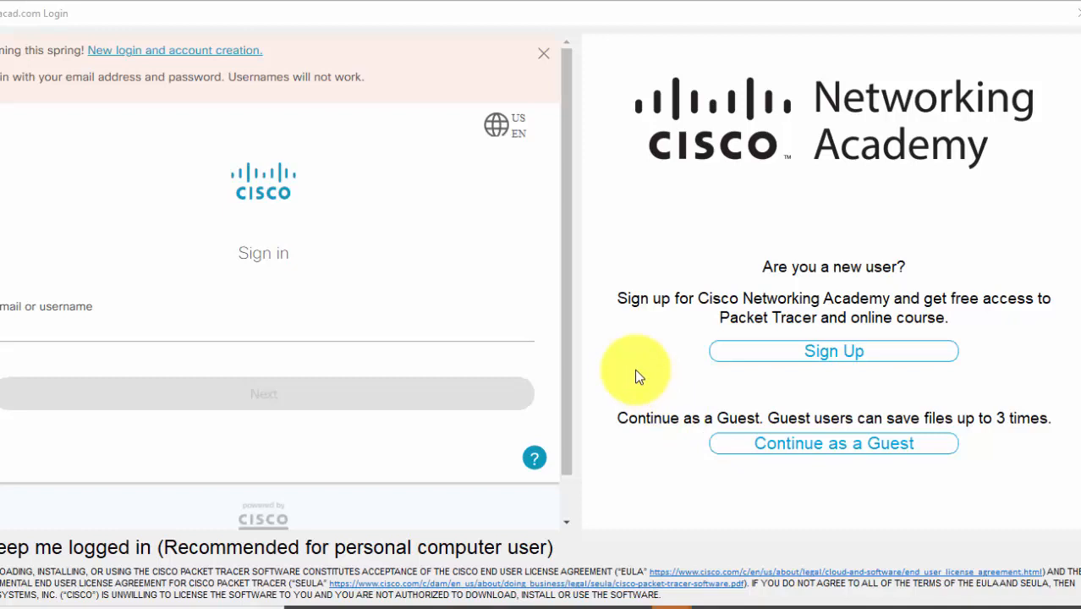
pyautogui.click(770, 450)
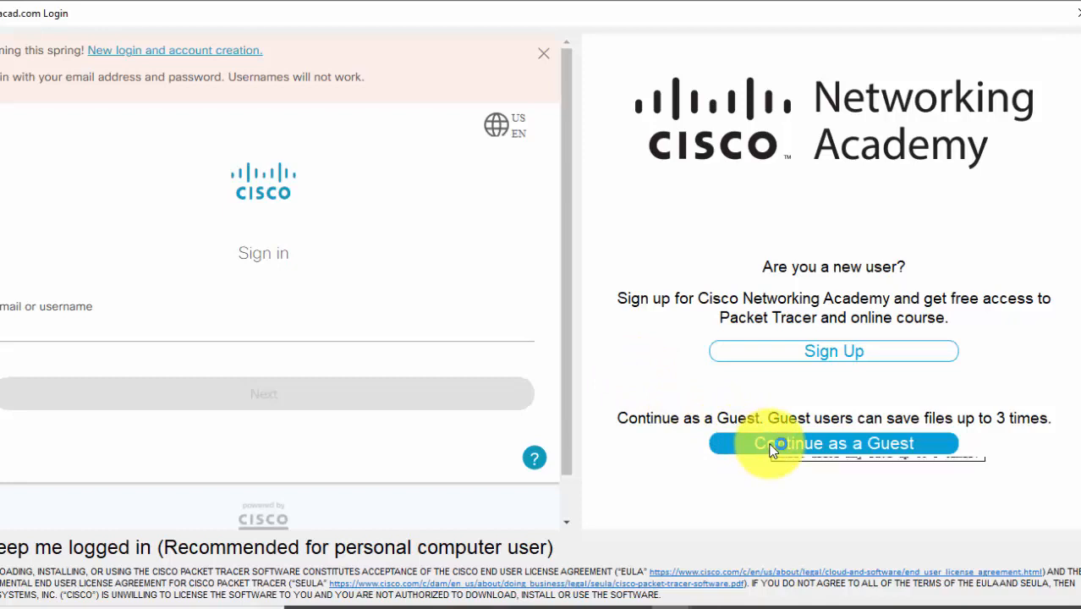
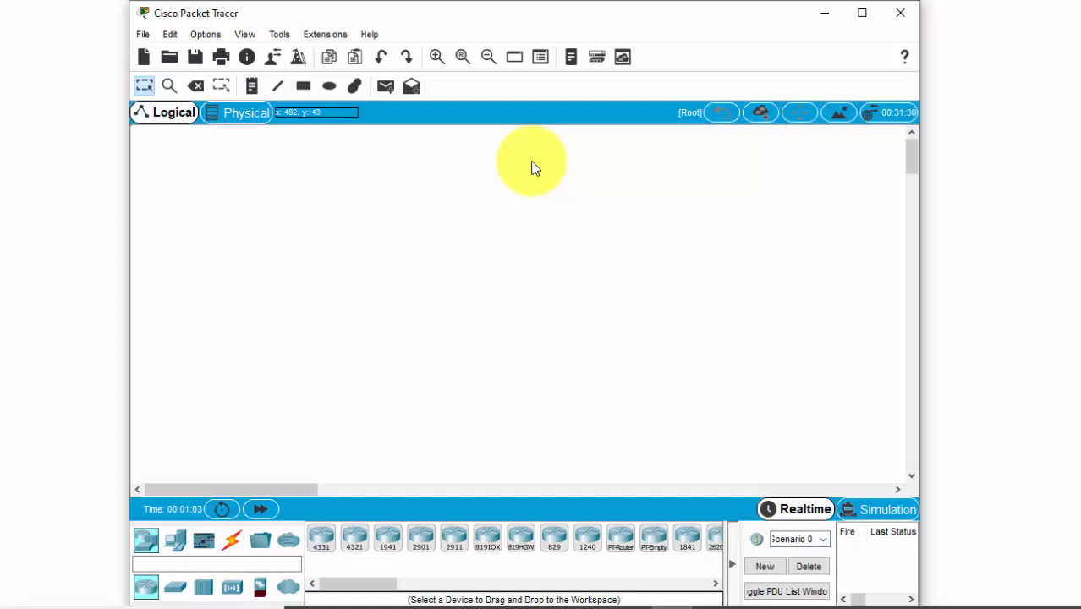
pyautogui.click(143, 35)
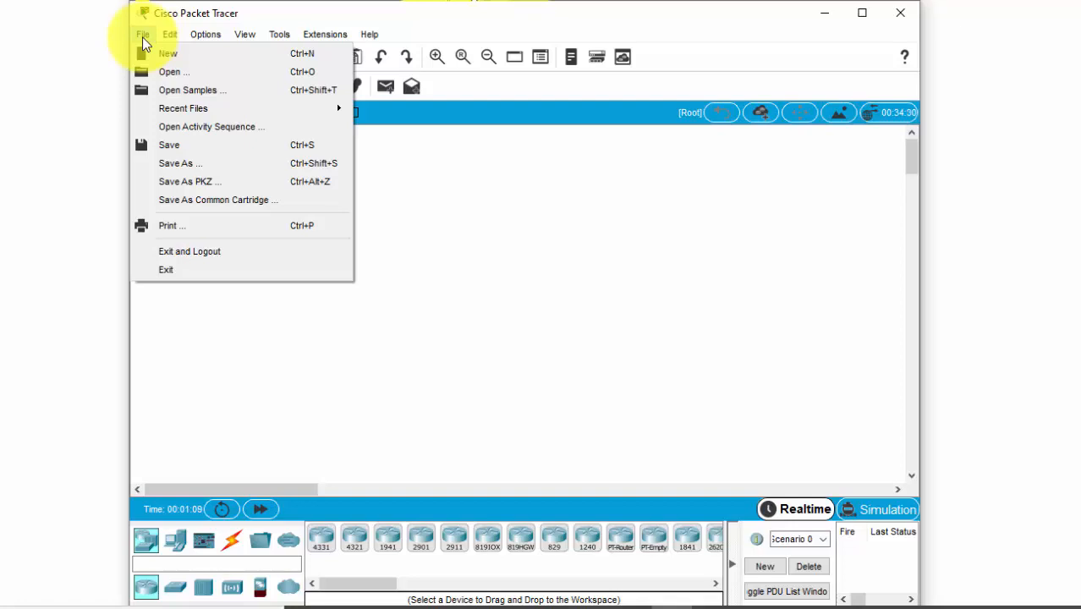
pyautogui.click(170, 316)
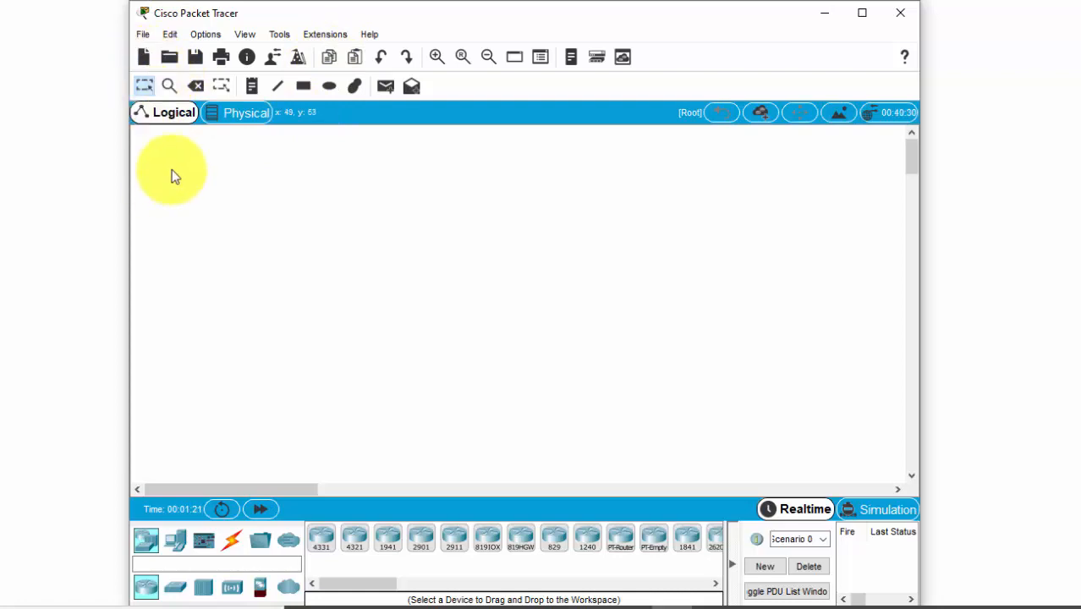
pyautogui.click(173, 36)
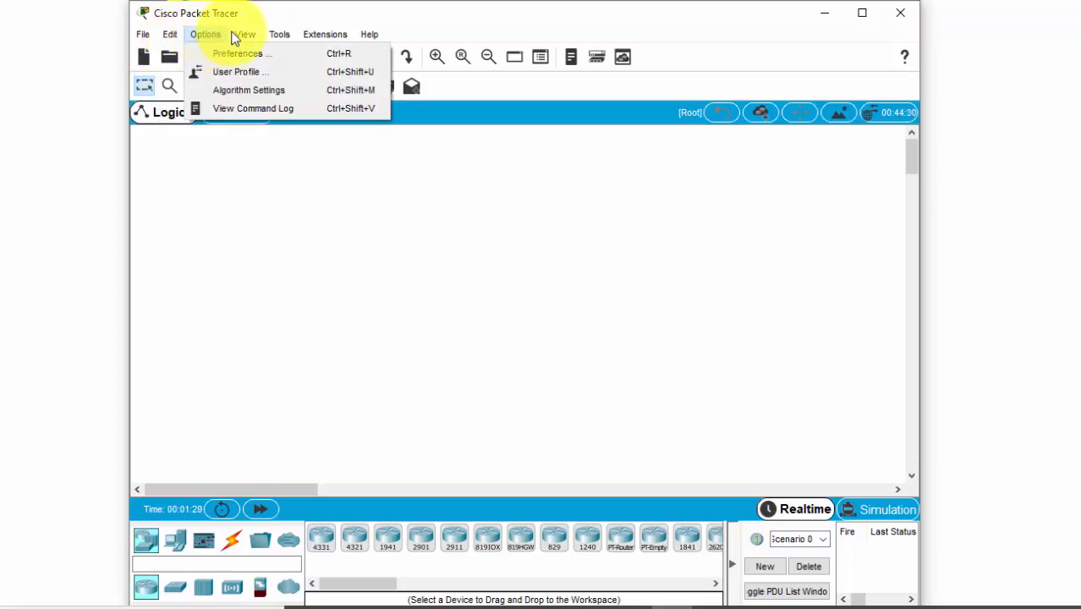
pyautogui.moveTo(237, 39)
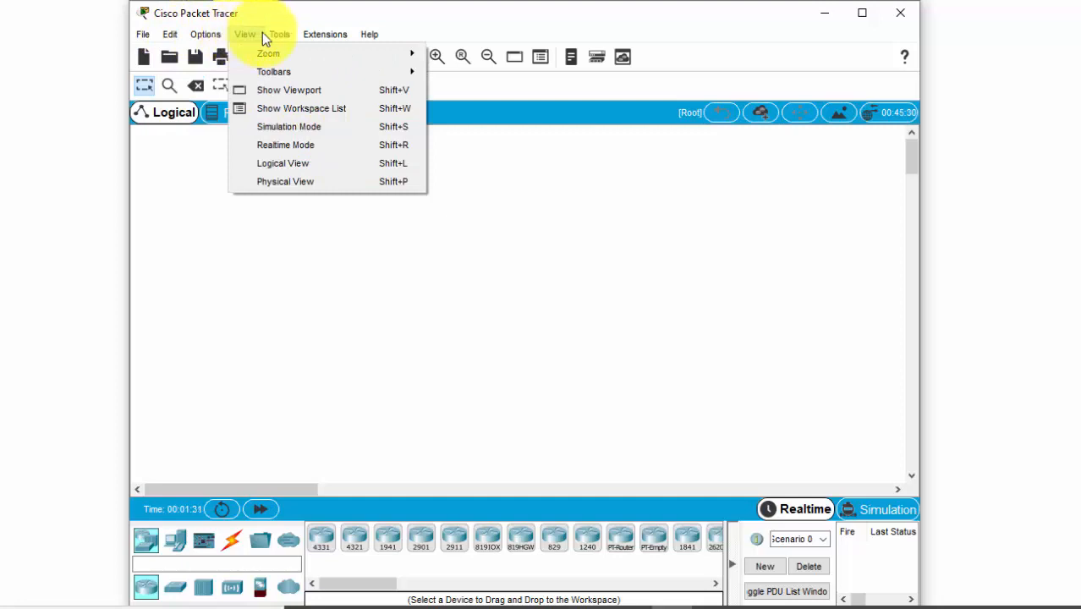
pyautogui.moveTo(271, 36)
pyautogui.moveTo(312, 34)
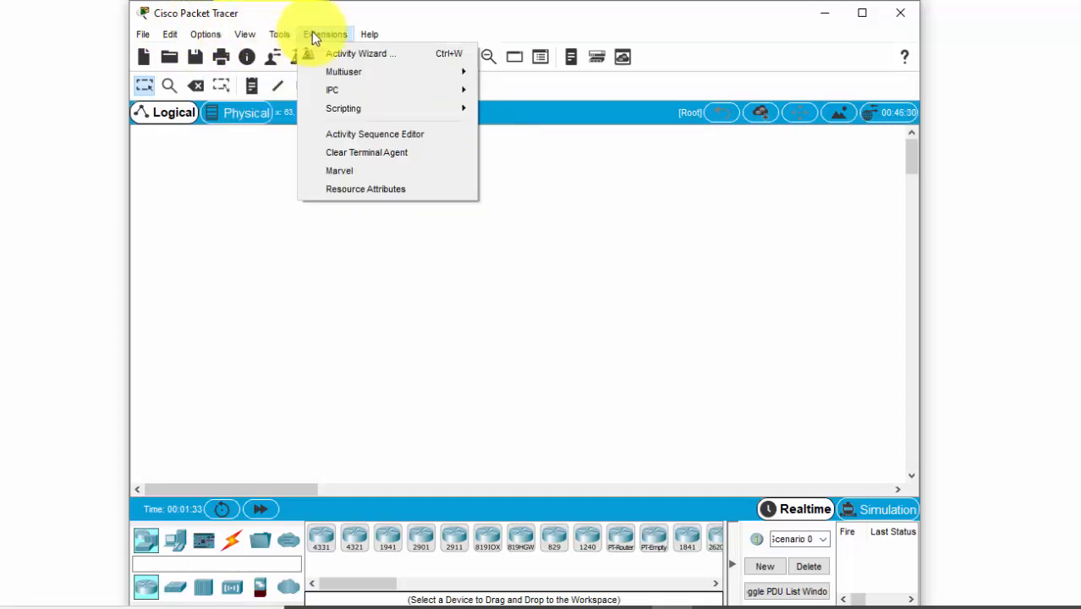
pyautogui.moveTo(370, 37)
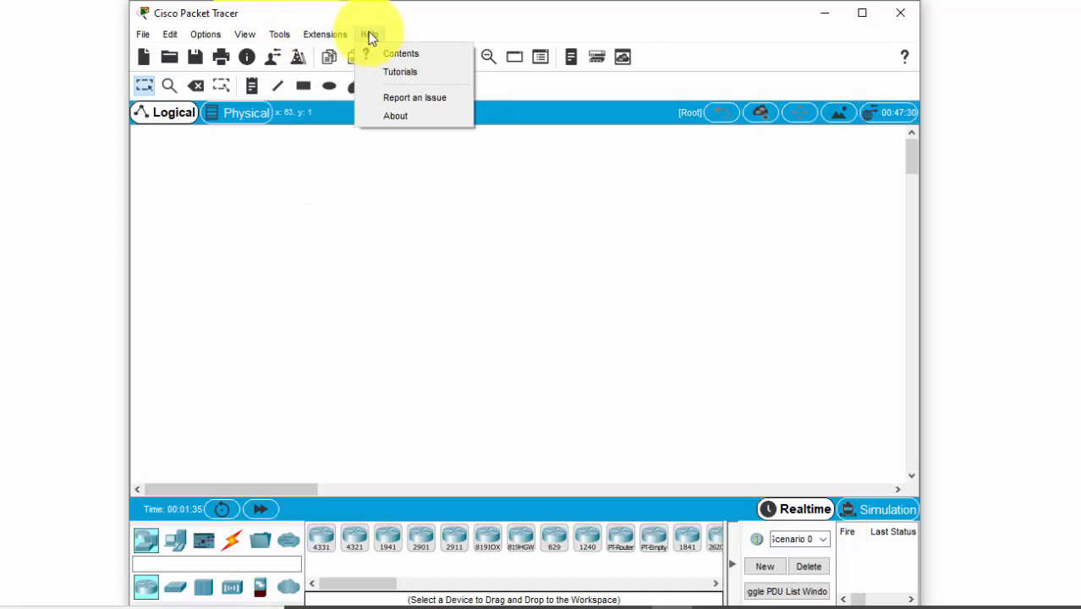
pyautogui.click(210, 173)
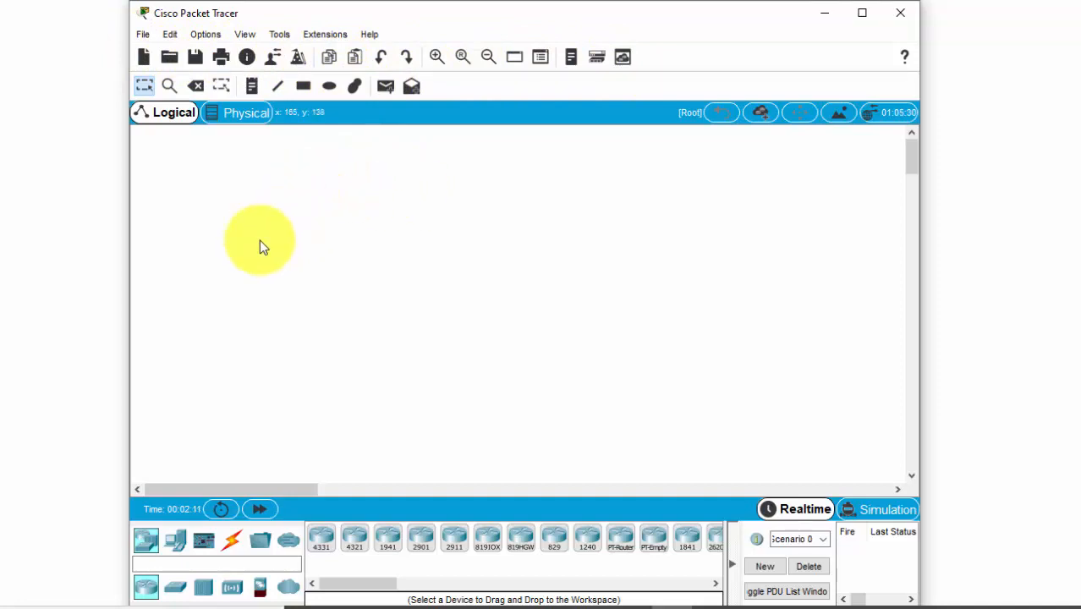
# Place a 4331 router on the empty logical workspace.
pyautogui.click(174, 544)
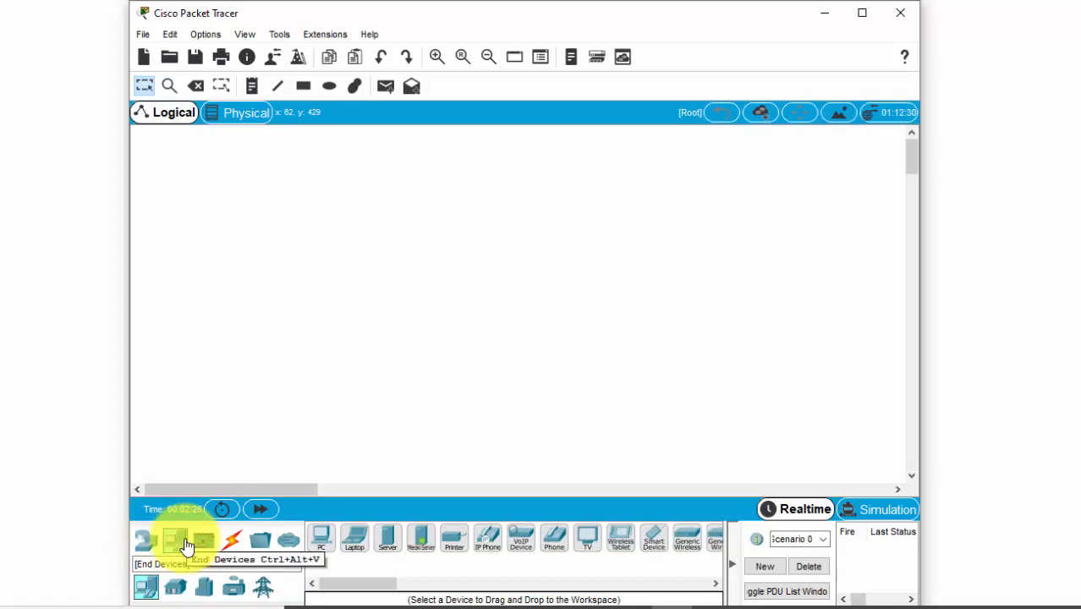
pyautogui.click(145, 542)
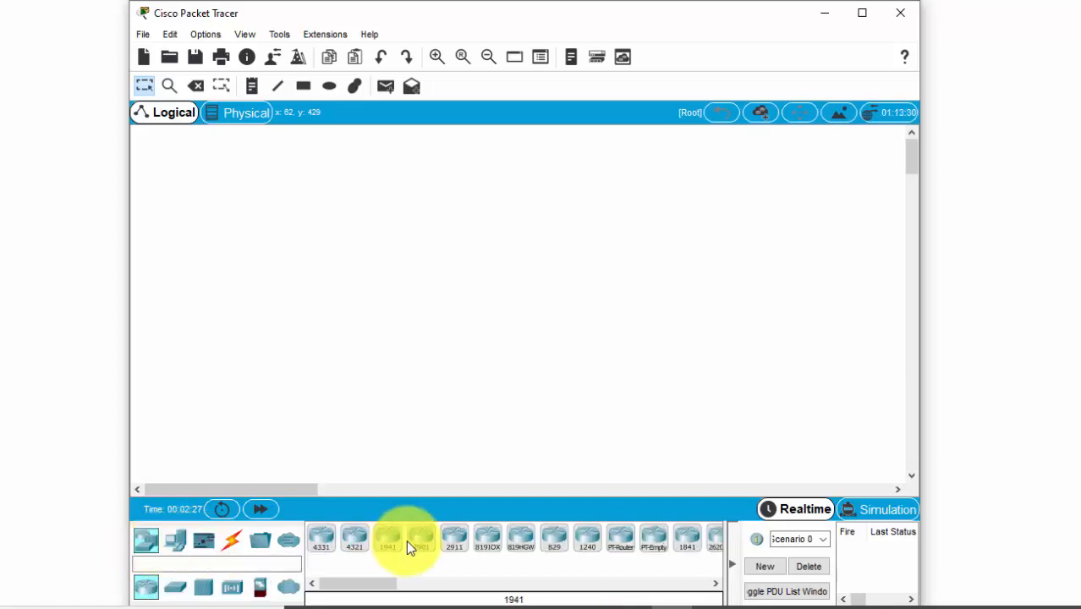
pyautogui.moveTo(326, 546); pyautogui.dragTo(211, 248)
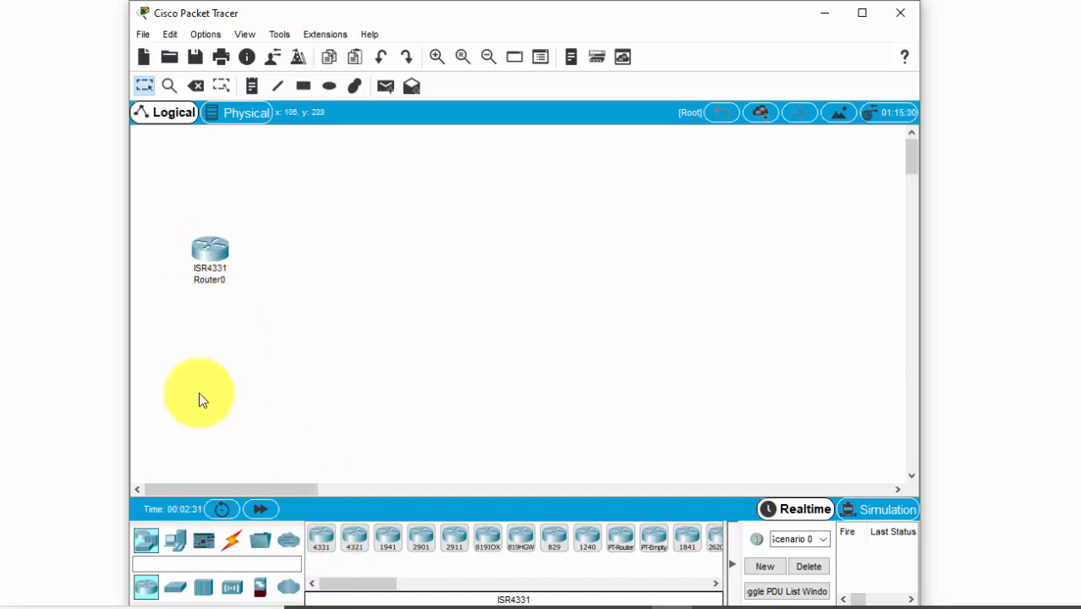
# Add a 2960 switch and a 3560-24PS multilayer switch beside the router, and shift the 2960 switch slightly up and right.
pyautogui.click(177, 592)
pyautogui.moveTo(323, 549); pyautogui.dragTo(317, 267)
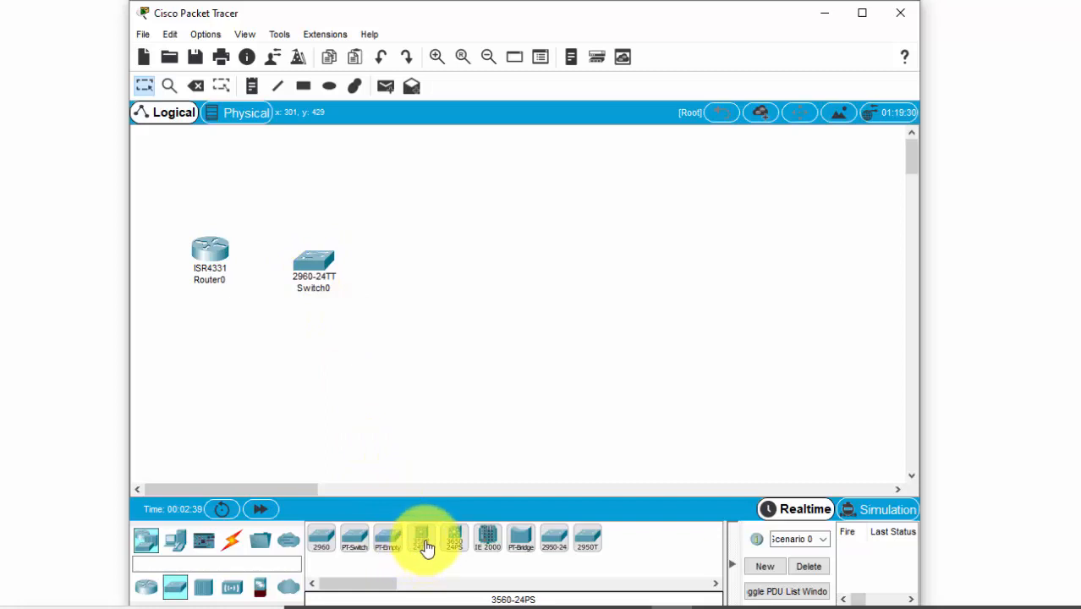
pyautogui.moveTo(425, 546); pyautogui.dragTo(415, 252)
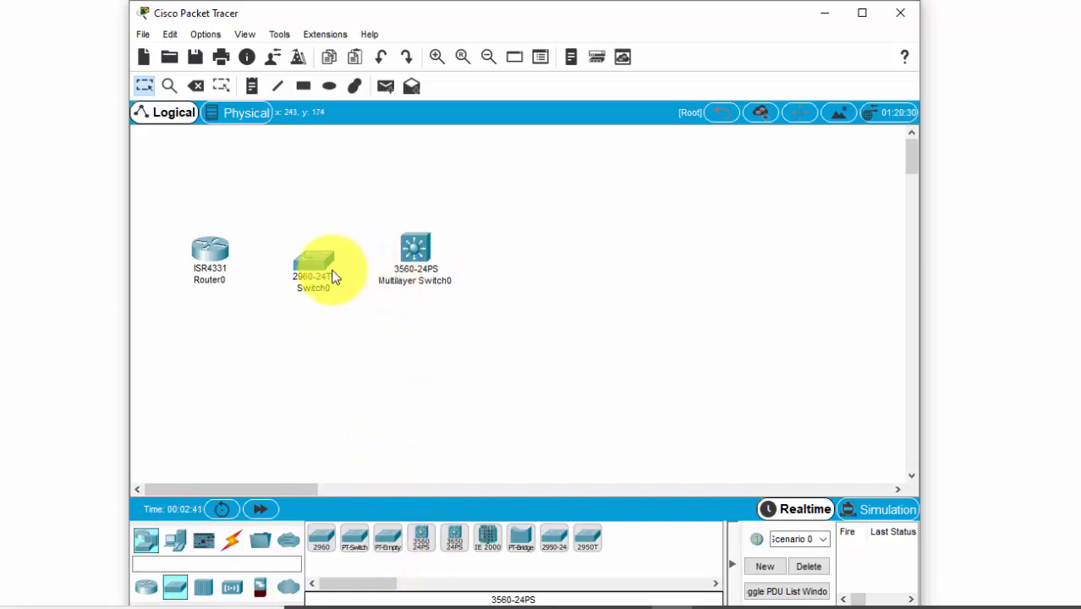
pyautogui.moveTo(326, 282); pyautogui.dragTo(337, 247)
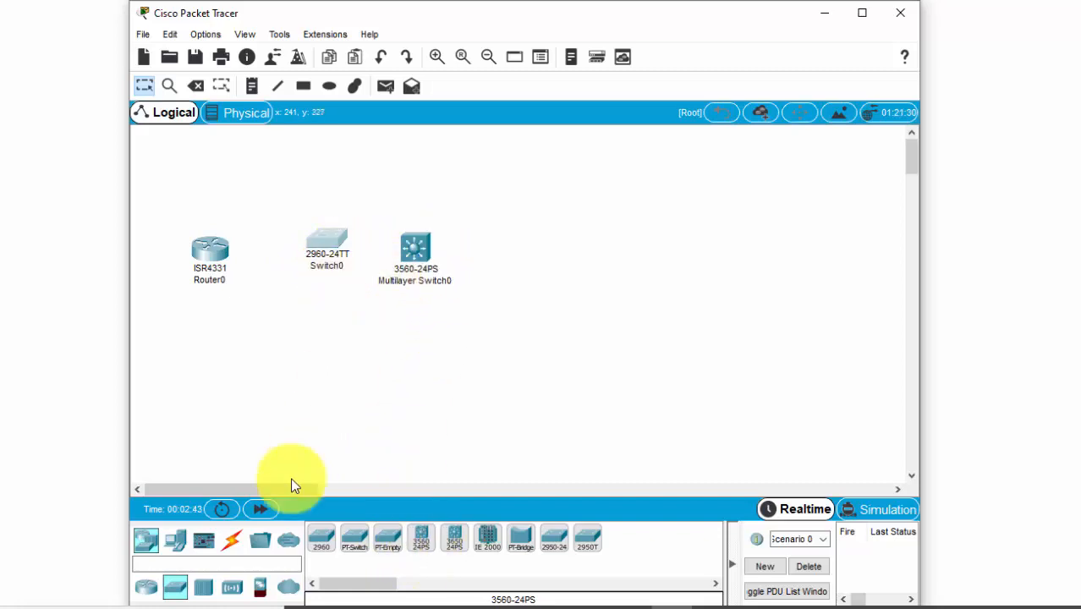
# Continue the device row with a PT-Hub and a Meraki-MX65W security appliance to the right of the multilayer switch.
pyautogui.click(204, 587)
pyautogui.moveTo(322, 547); pyautogui.dragTo(481, 269)
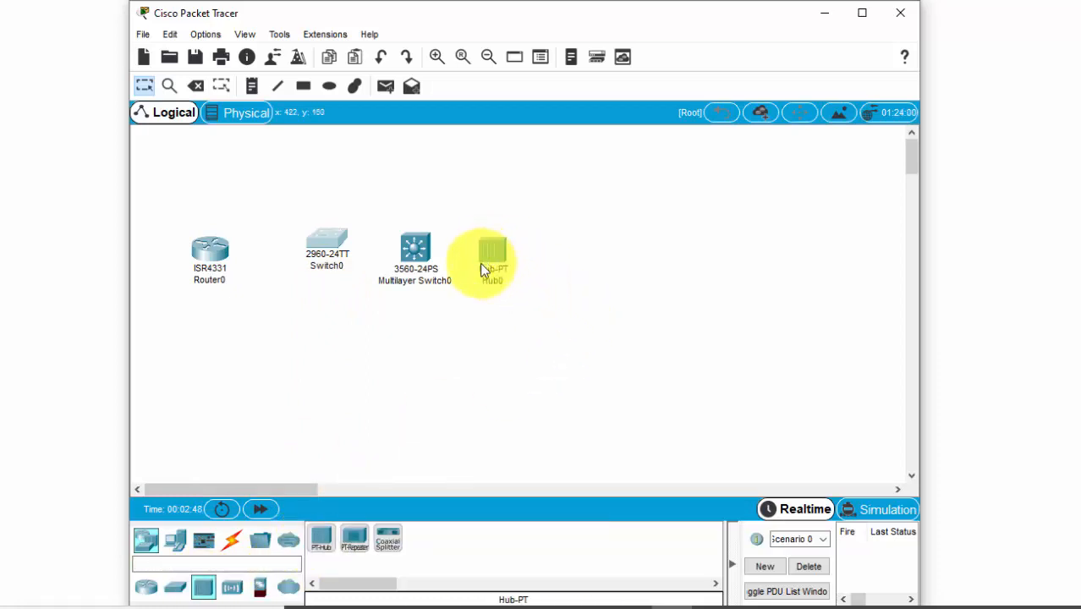
pyautogui.click(233, 590)
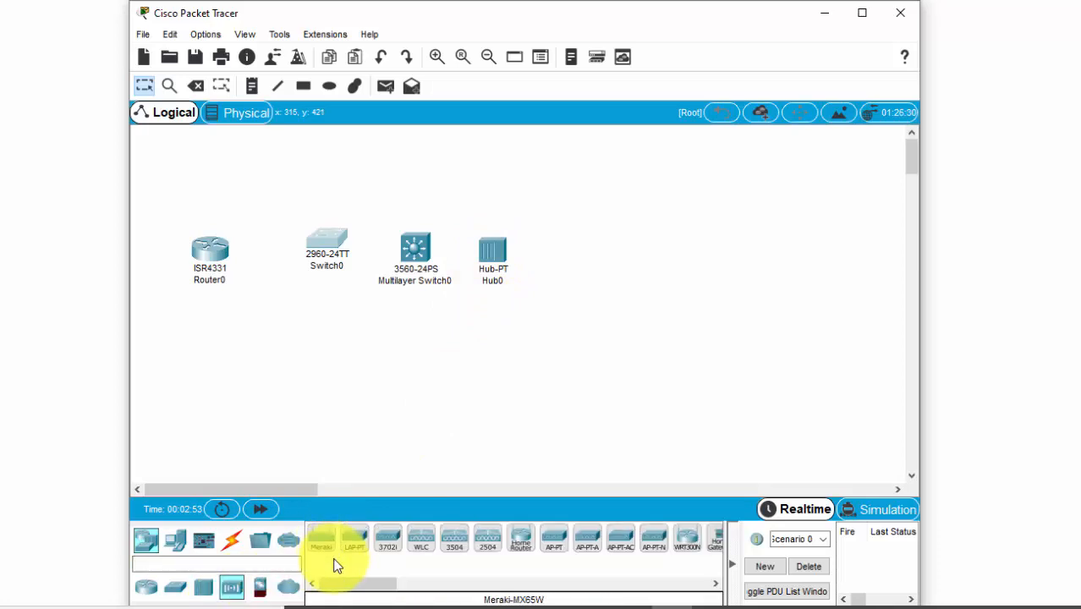
pyautogui.moveTo(333, 552); pyautogui.dragTo(575, 263)
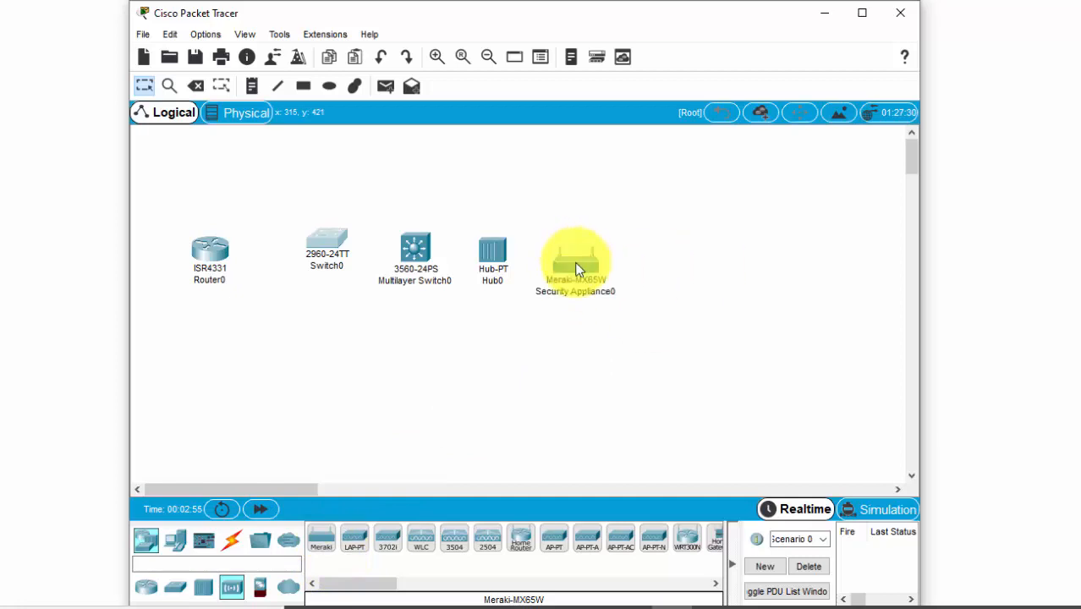
# Add a 5506-X ASA firewall and a PT-Cloud at the right end of the device row.
pyautogui.click(259, 590)
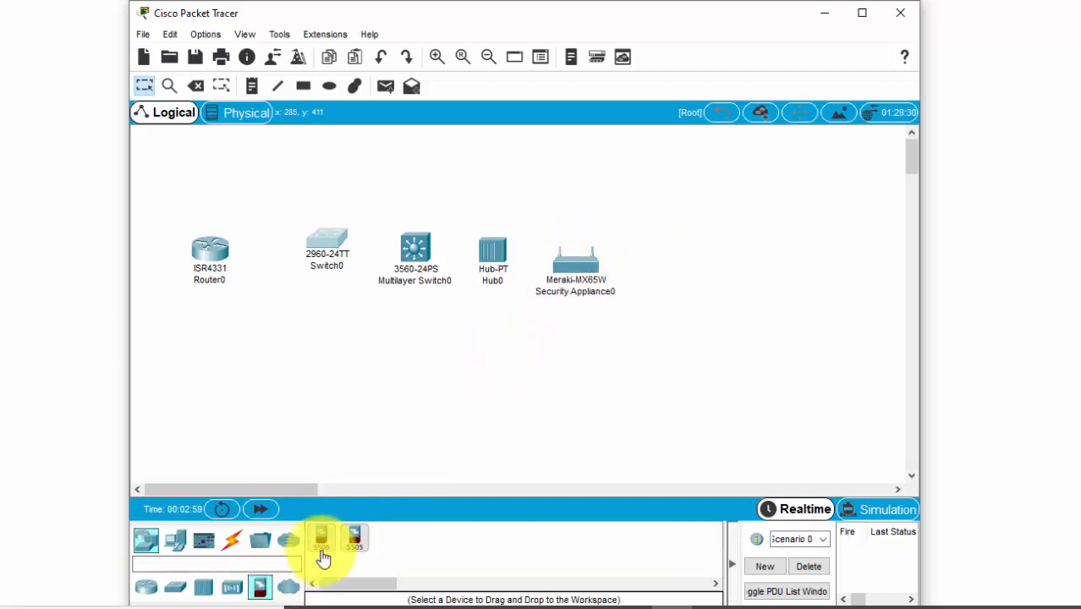
pyautogui.moveTo(322, 540); pyautogui.dragTo(680, 255)
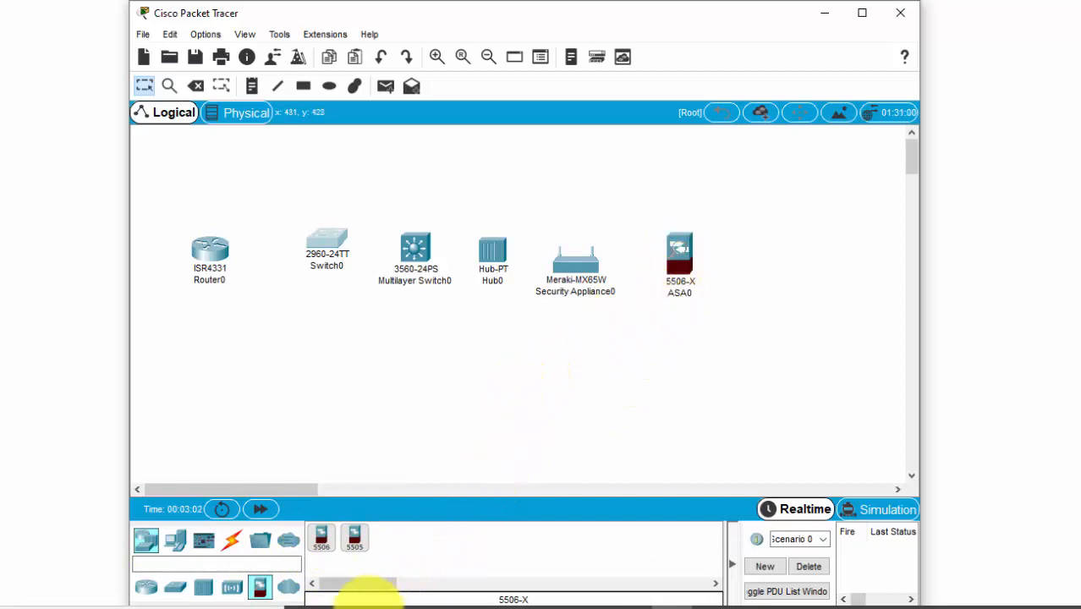
pyautogui.click(288, 587)
pyautogui.moveTo(321, 550); pyautogui.dragTo(776, 259)
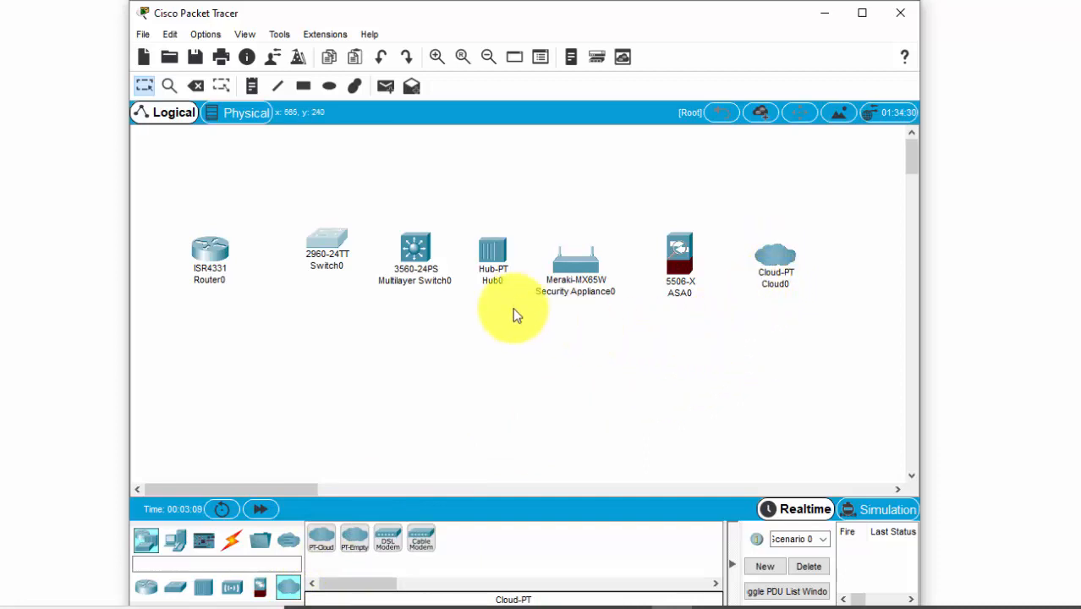
# Reposition the 2960 switch, the Meraki appliance, the hub and the multilayer switch to even out the device row.
pyautogui.moveTo(323, 247)
pyautogui.mouseDown()
pyautogui.moveTo(324, 275)
pyautogui.moveTo(330, 250)
pyautogui.mouseUp()
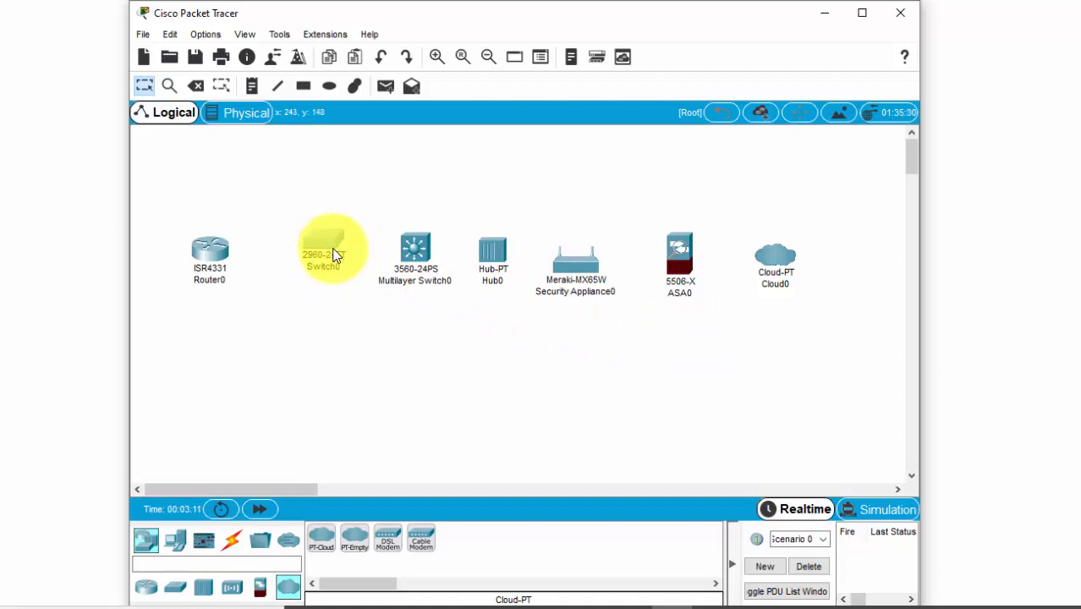
pyautogui.moveTo(563, 277); pyautogui.dragTo(577, 246)
pyautogui.moveTo(493, 250); pyautogui.dragTo(499, 239)
pyautogui.moveTo(395, 268); pyautogui.dragTo(401, 249)
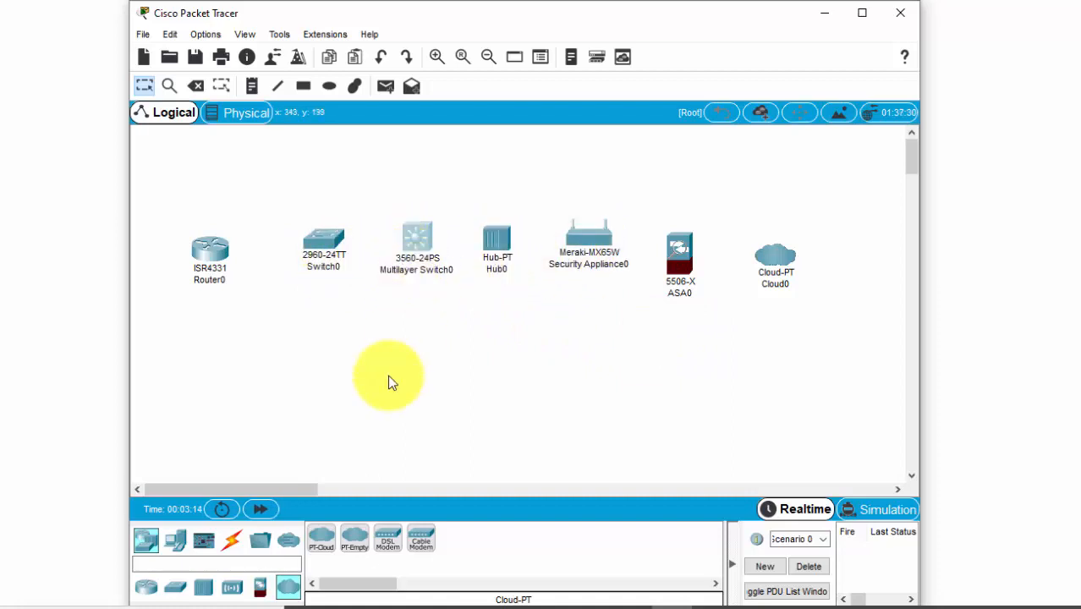
# Review the network device models offered for routers, switches, hubs, wireless devices, security and WAN emulation.
pyautogui.click(142, 588)
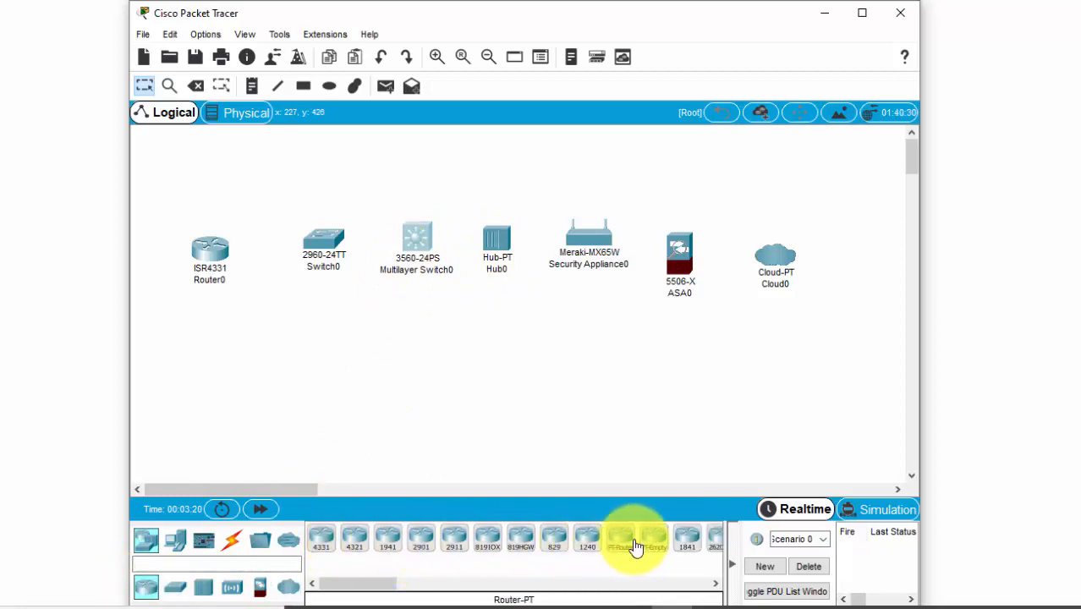
pyautogui.moveTo(378, 589); pyautogui.dragTo(198, 584)
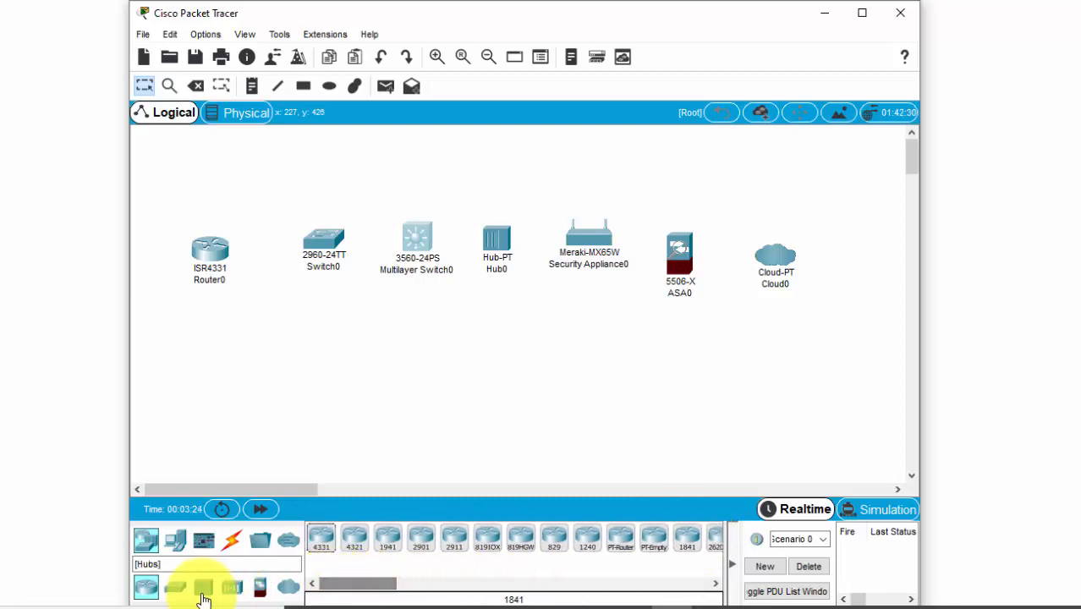
pyautogui.click(175, 587)
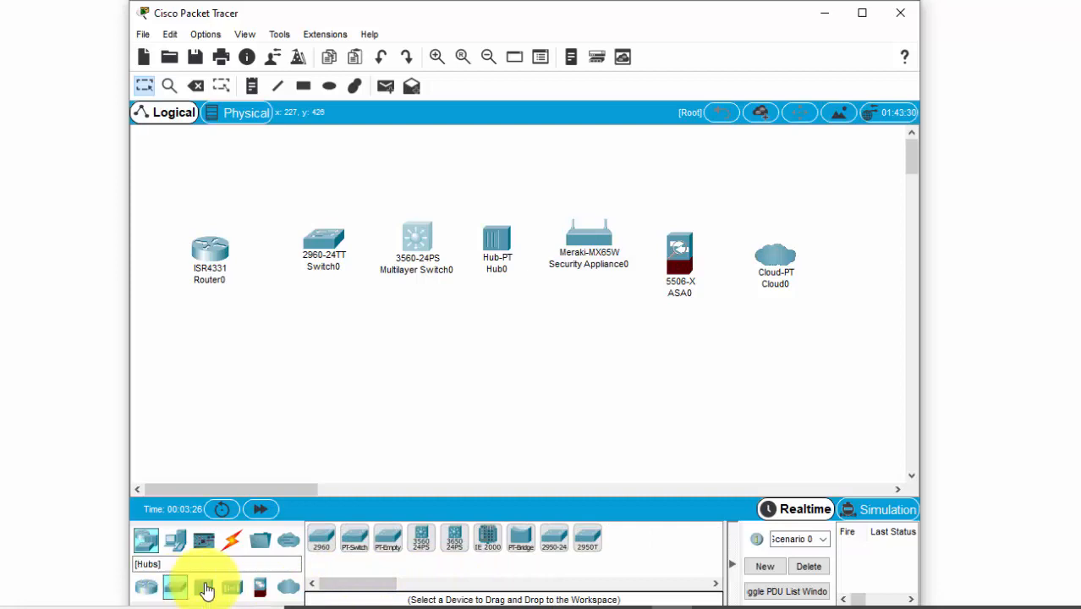
pyautogui.click(209, 589)
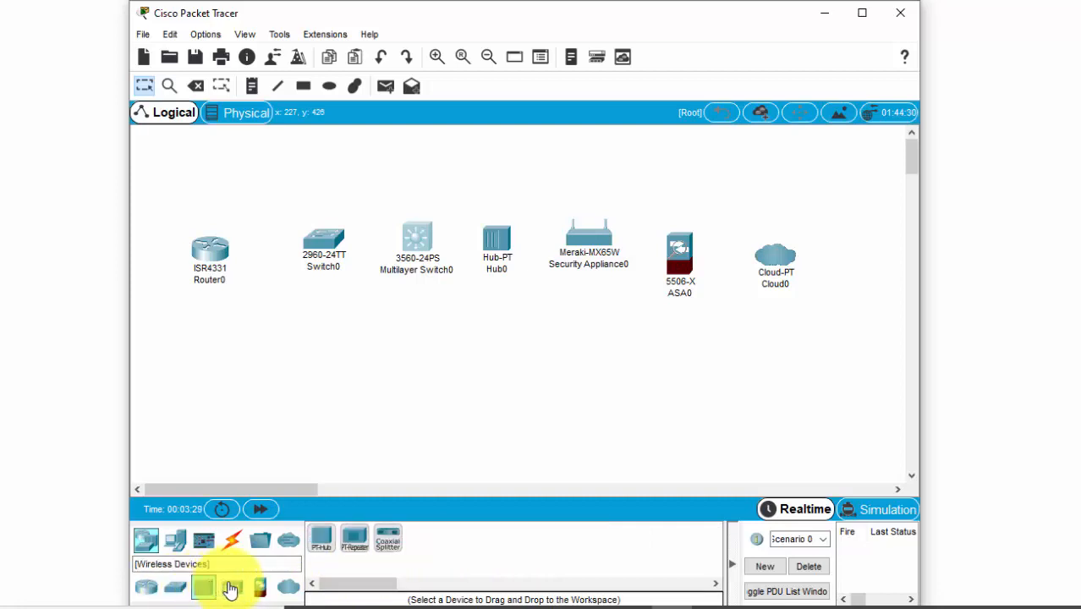
pyautogui.click(230, 589)
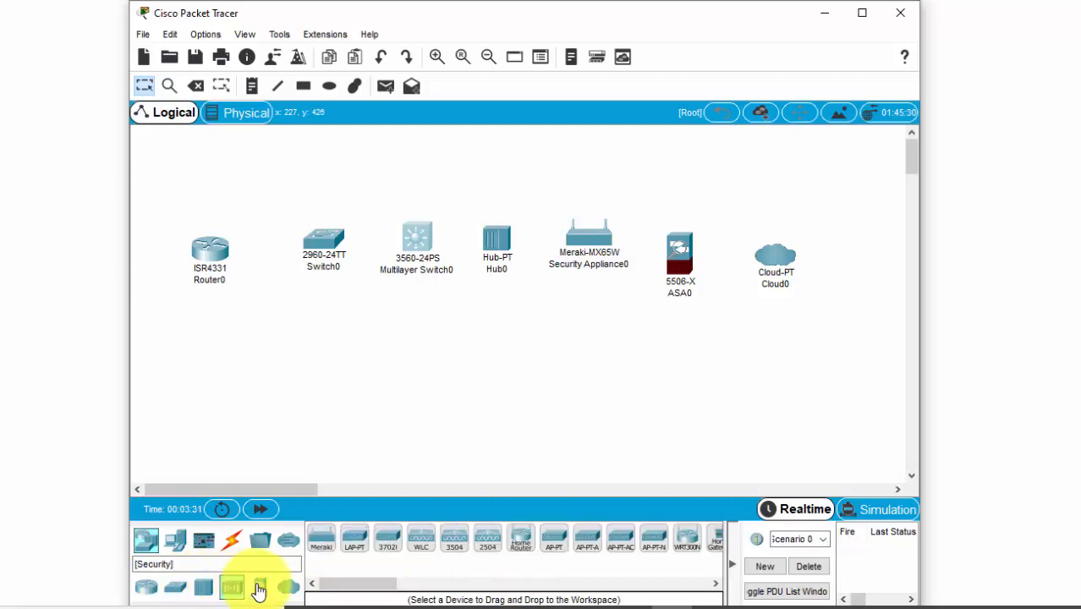
pyautogui.click(259, 588)
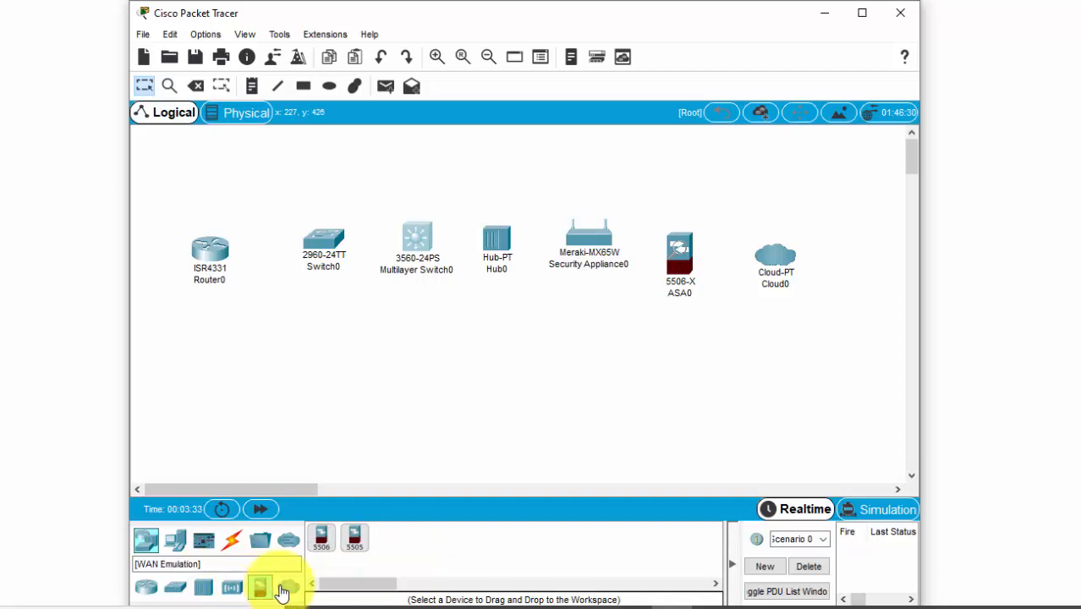
pyautogui.click(288, 588)
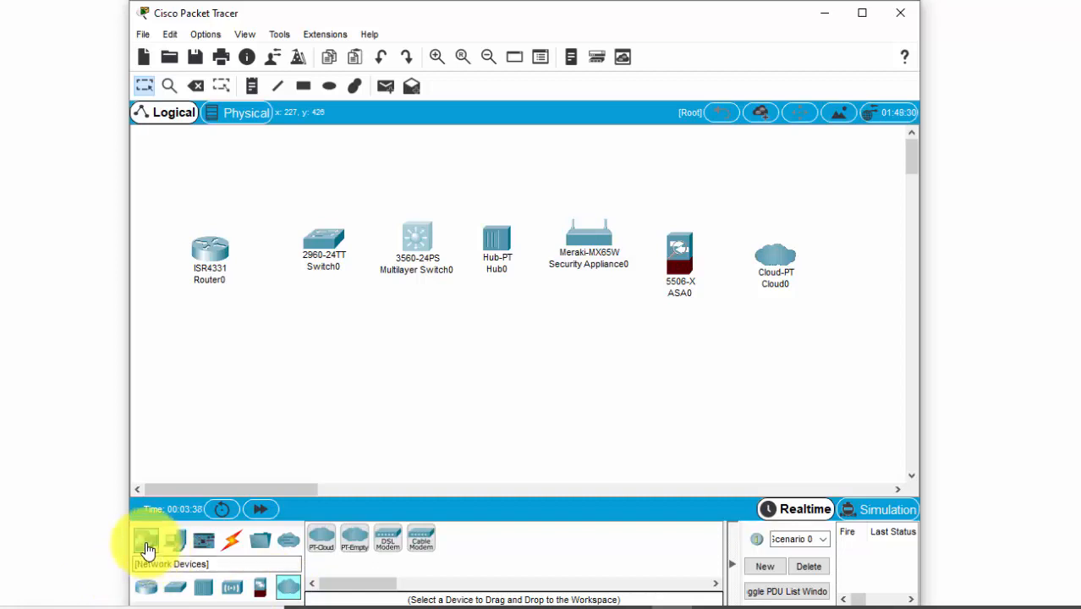
# Place a PC, a laptop and a server from the end devices in a second row below the network devices.
pyautogui.click(176, 543)
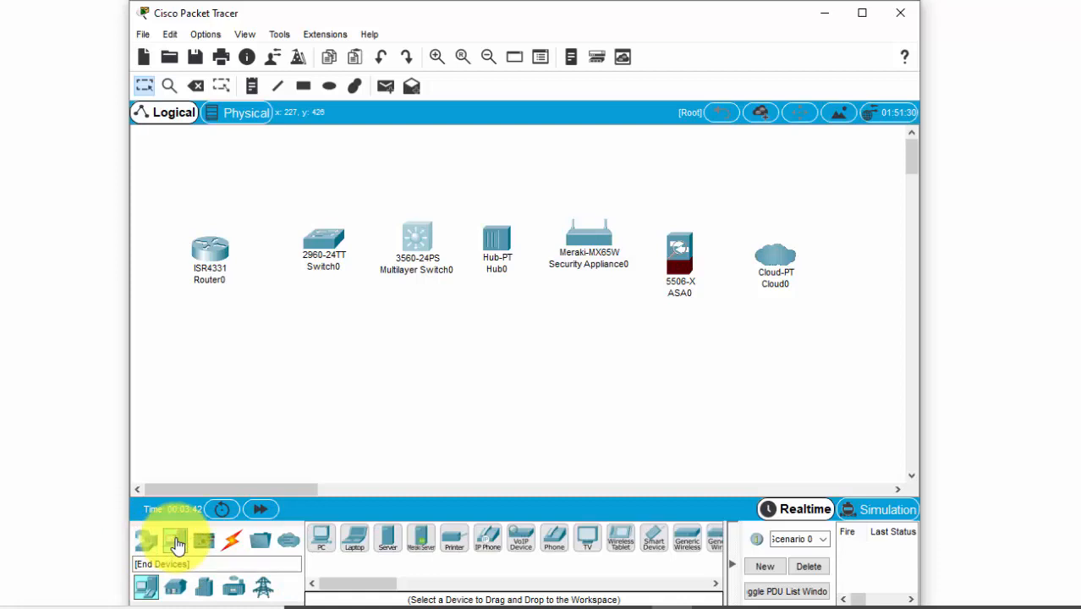
pyautogui.click(324, 540)
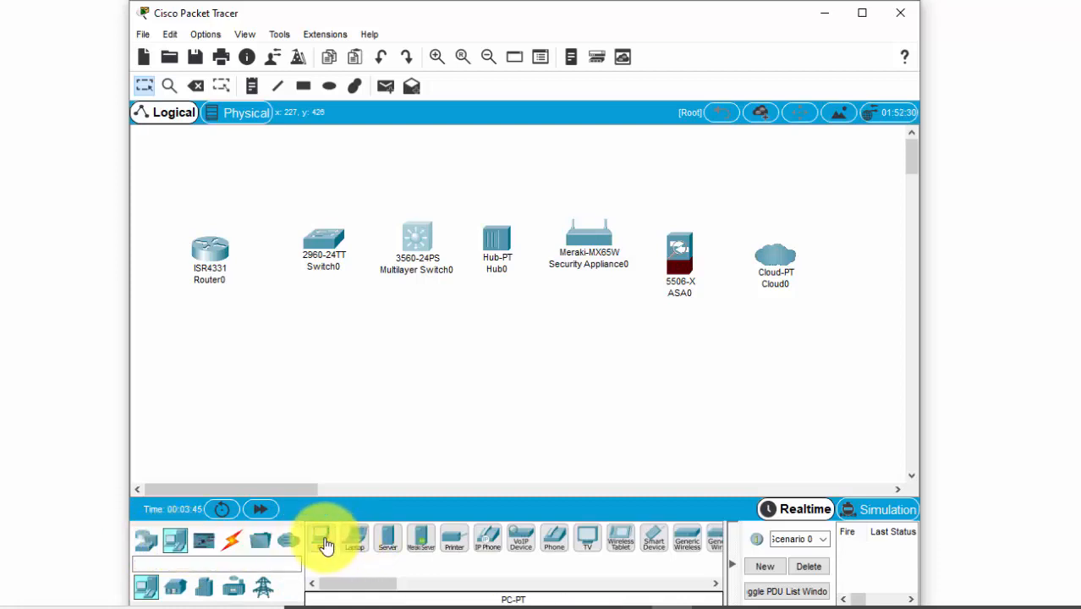
pyautogui.click(266, 353)
pyautogui.click(203, 334)
pyautogui.click(353, 537)
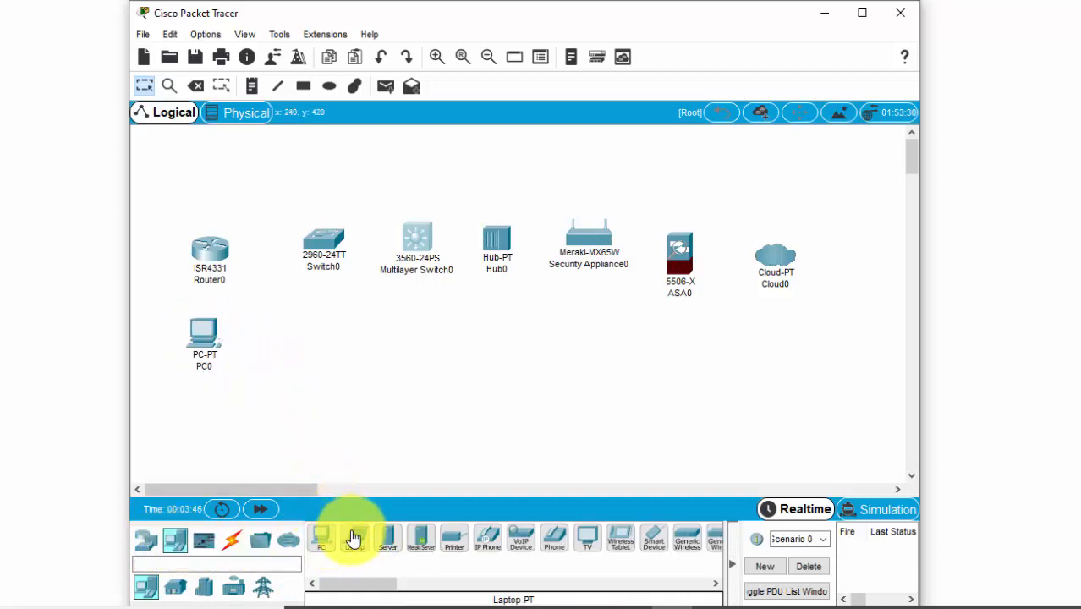
pyautogui.click(288, 345)
pyautogui.click(388, 538)
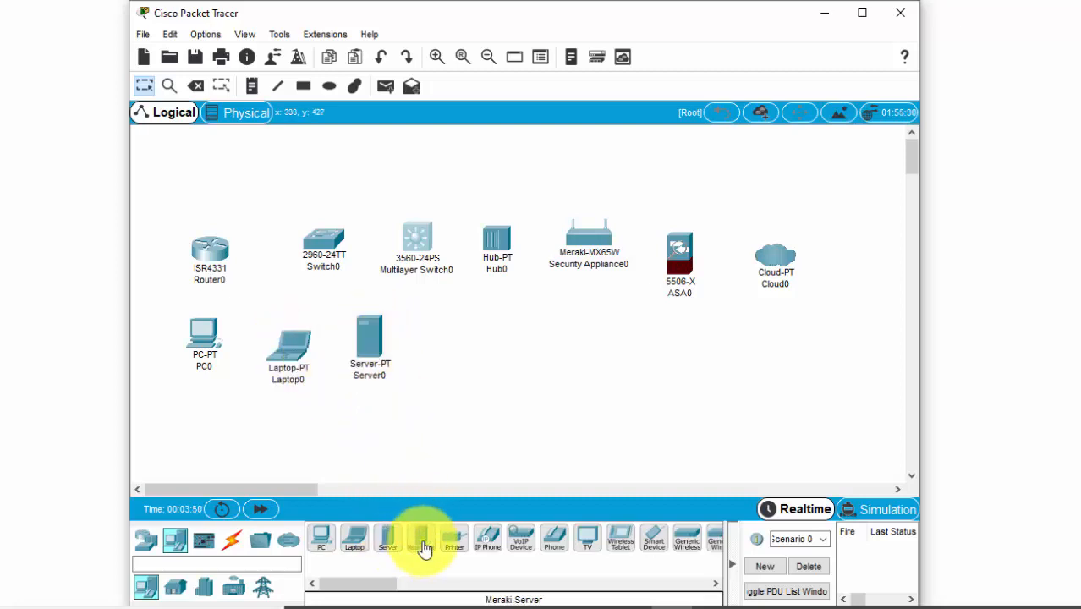
# Add a printer to the right of the server and move it up below the multilayer switch.
pyautogui.moveTo(416, 464); pyautogui.dragTo(416, 351)
pyautogui.click(454, 539)
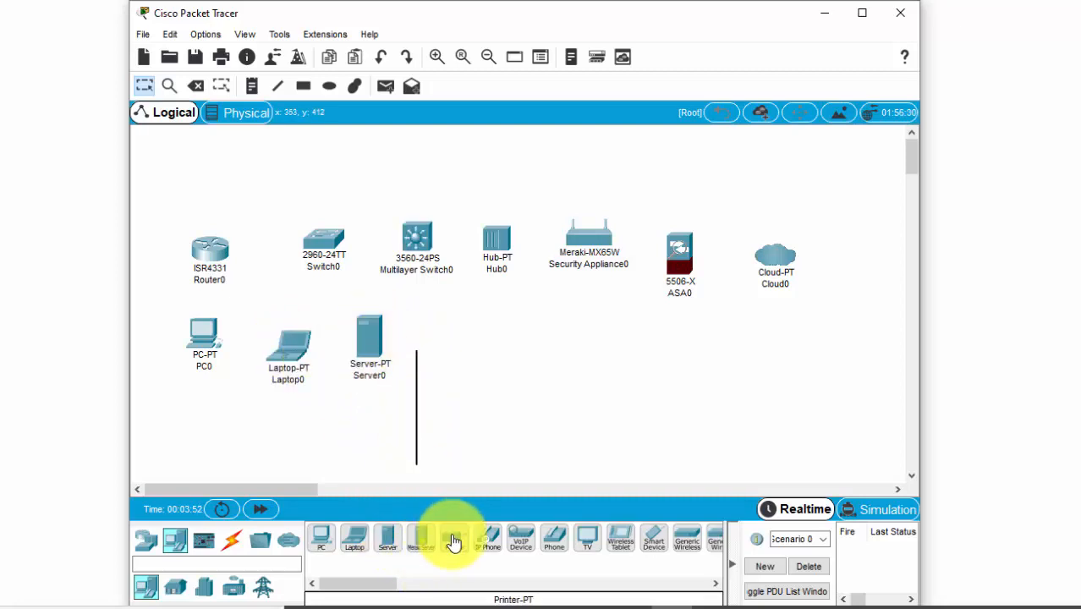
pyautogui.click(431, 362)
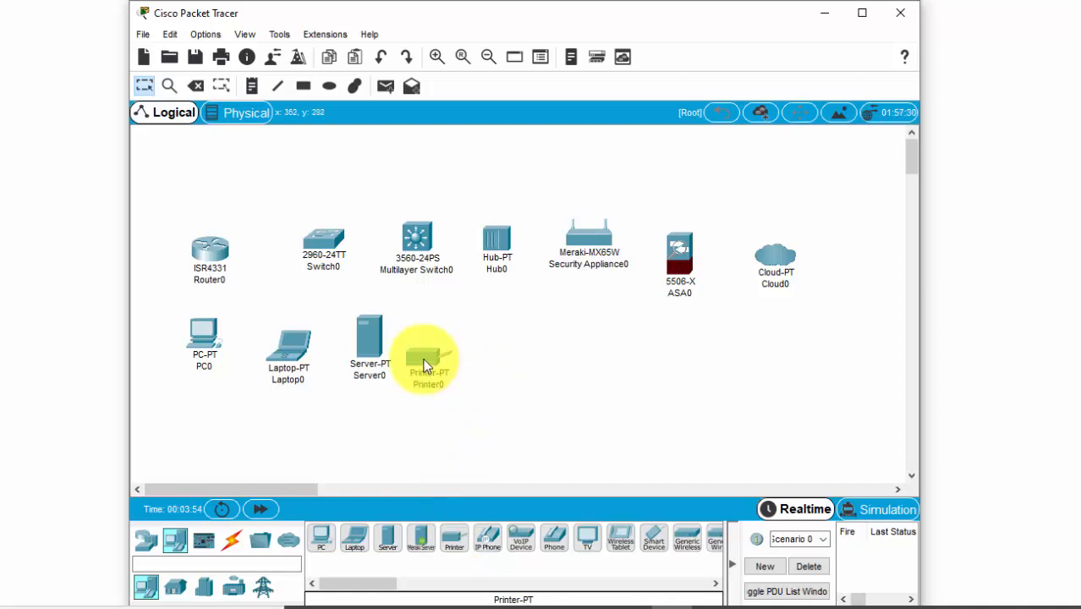
pyautogui.moveTo(422, 354); pyautogui.dragTo(425, 323)
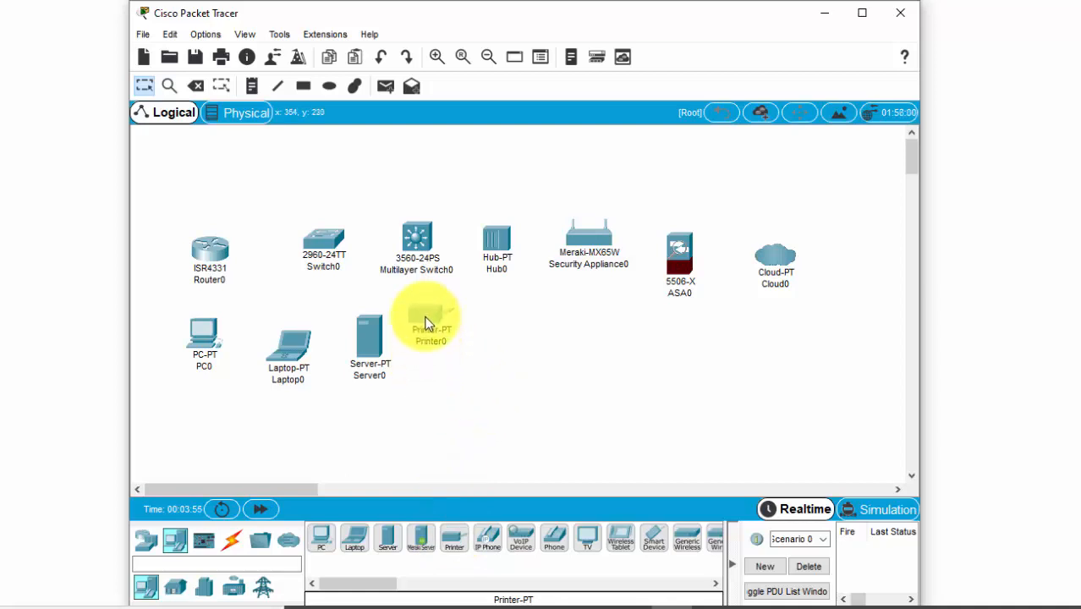
# Add an analog phone to the end-device row and reposition it and the printer to line up with the other devices.
pyautogui.click(551, 542)
pyautogui.click(499, 346)
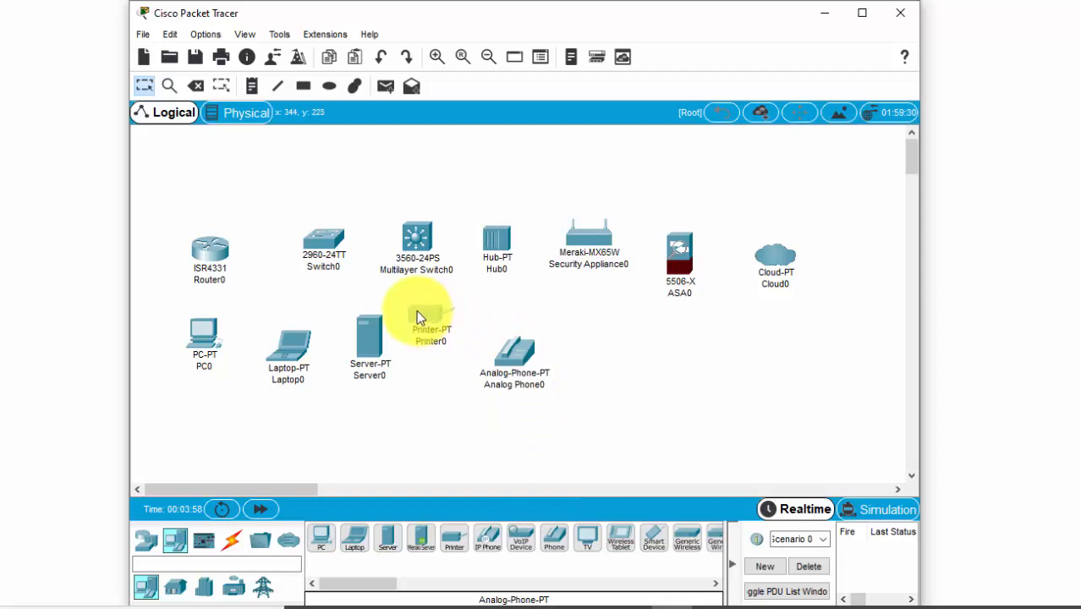
pyautogui.moveTo(428, 314)
pyautogui.mouseDown()
pyautogui.moveTo(437, 347)
pyautogui.moveTo(438, 329)
pyautogui.mouseUp()
pyautogui.moveTo(530, 375); pyautogui.dragTo(525, 341)
pyautogui.click(373, 587)
pyautogui.moveTo(373, 586)
pyautogui.mouseDown()
pyautogui.moveTo(425, 583)
pyautogui.moveTo(362, 585)
pyautogui.mouseUp()
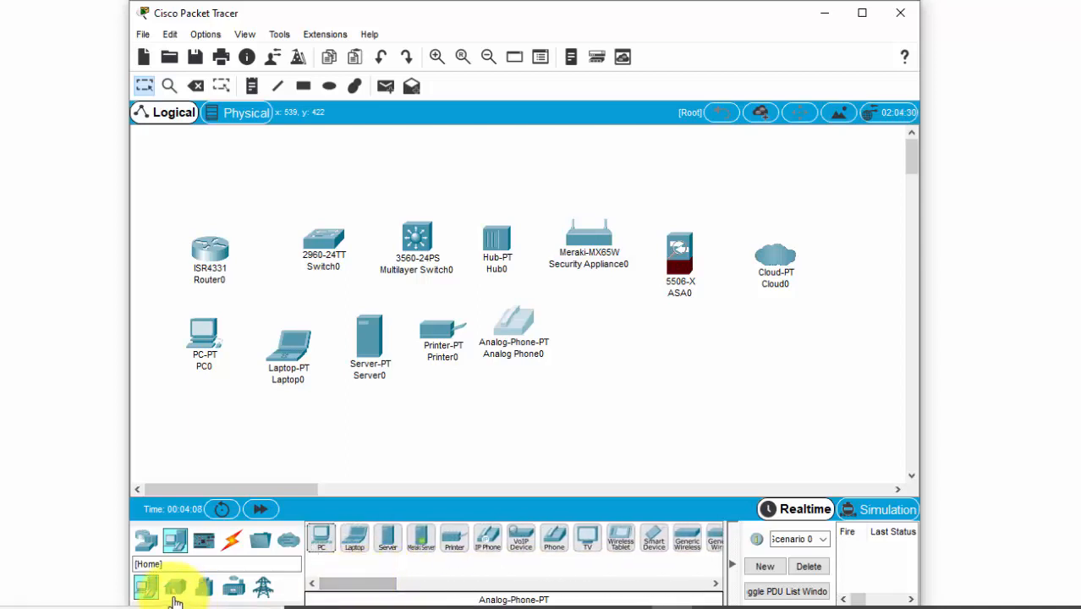
# Place an AC unit from the home devices below the analog phone, then start deleting it but decline the deletion.
pyautogui.click(175, 588)
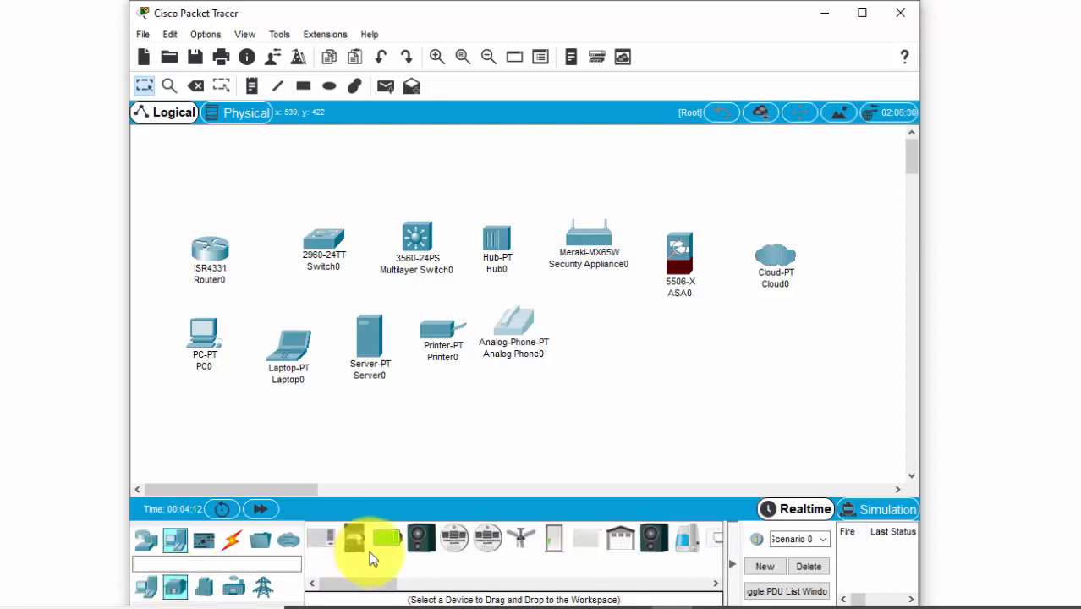
pyautogui.moveTo(329, 552); pyautogui.dragTo(575, 438)
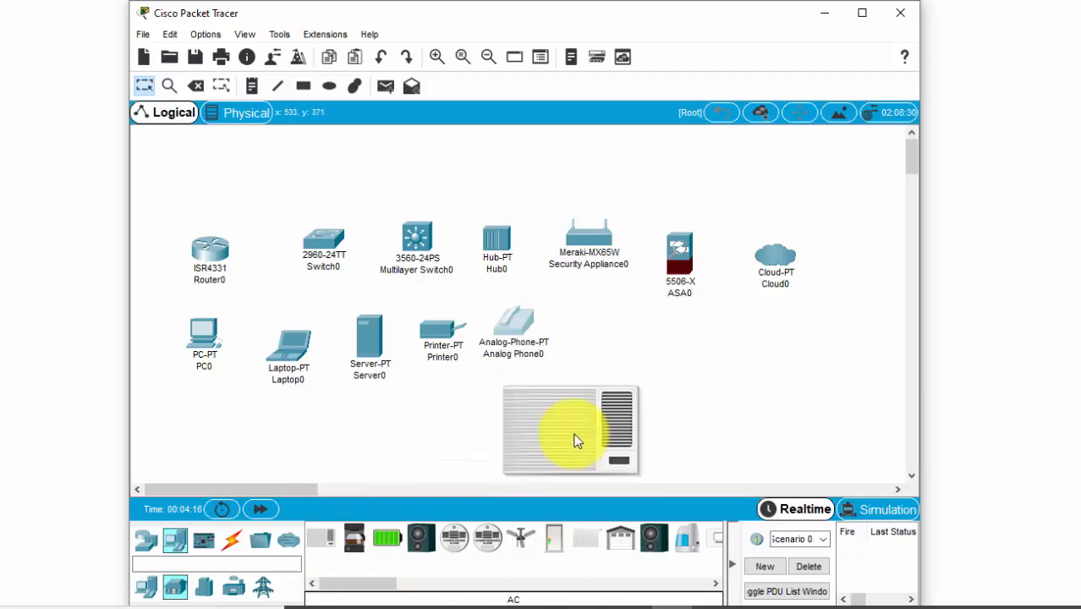
pyautogui.press('Delete')
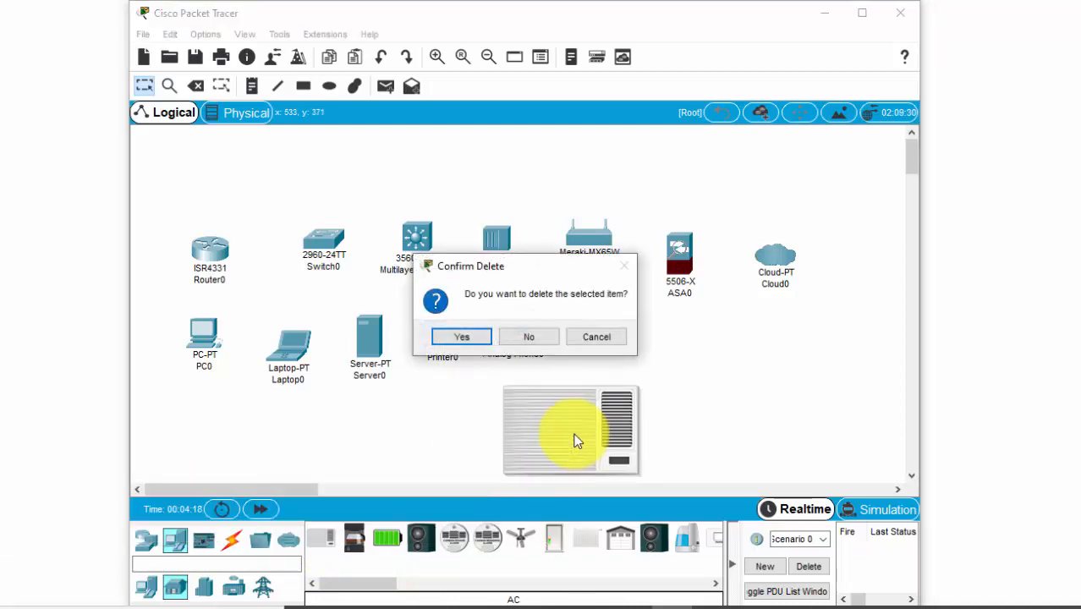
pyautogui.click(530, 335)
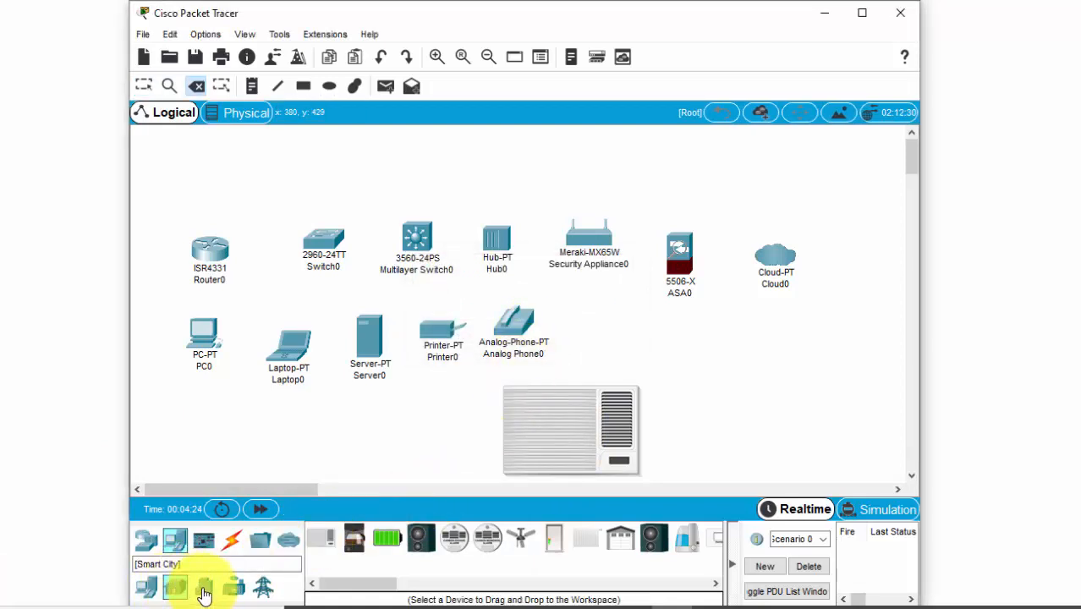
# Review the devices offered in the smart city, industrial and power grid categories.
pyautogui.click(203, 589)
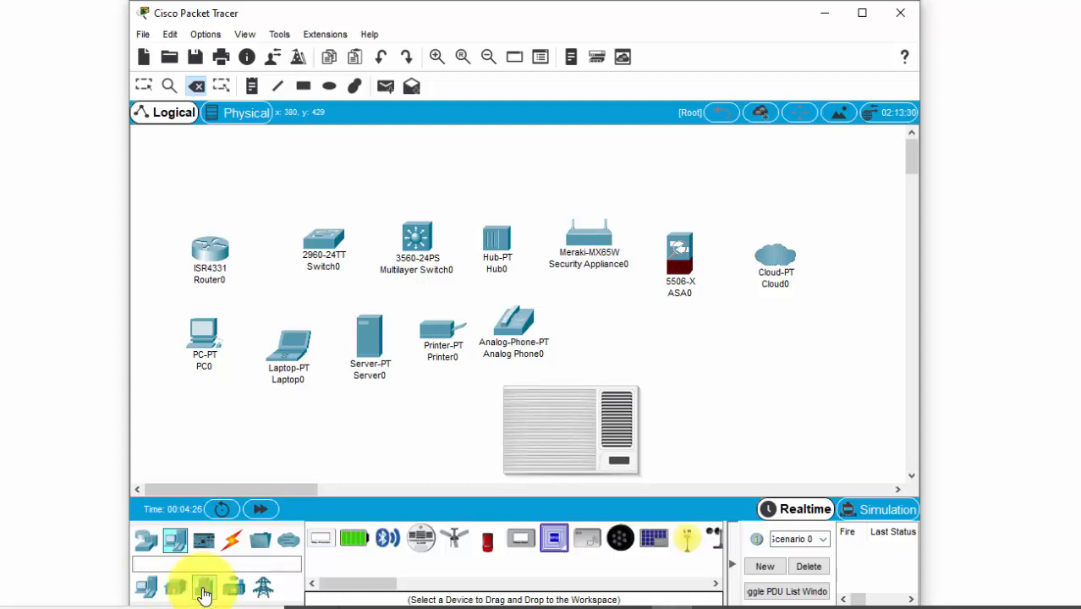
pyautogui.click(239, 592)
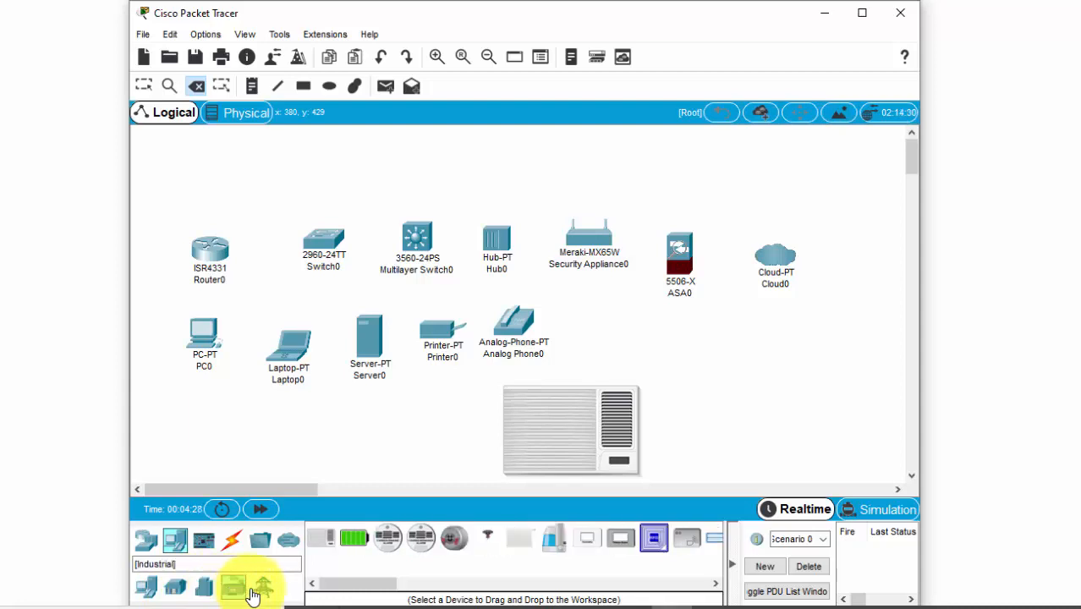
pyautogui.click(258, 592)
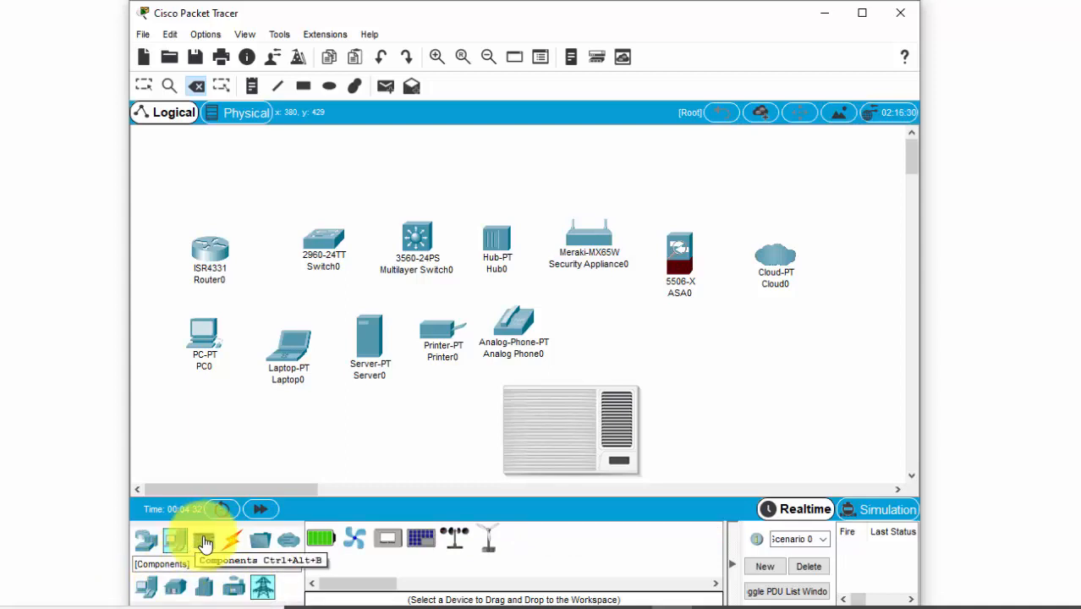
# Place an MCU board from the components below the laptop and the server.
pyautogui.click(204, 542)
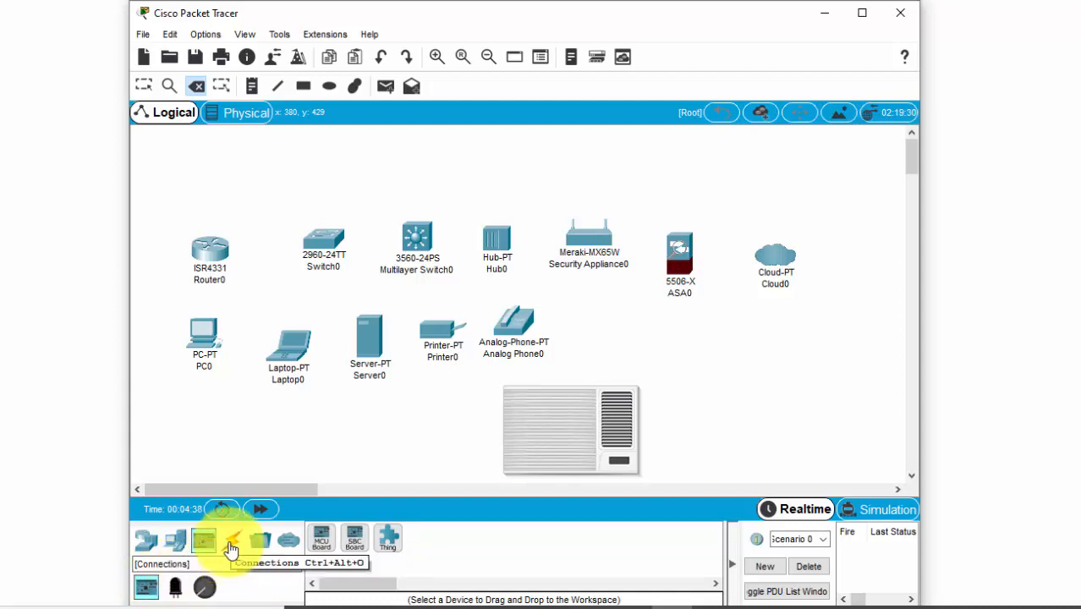
pyautogui.moveTo(320, 538); pyautogui.dragTo(338, 410)
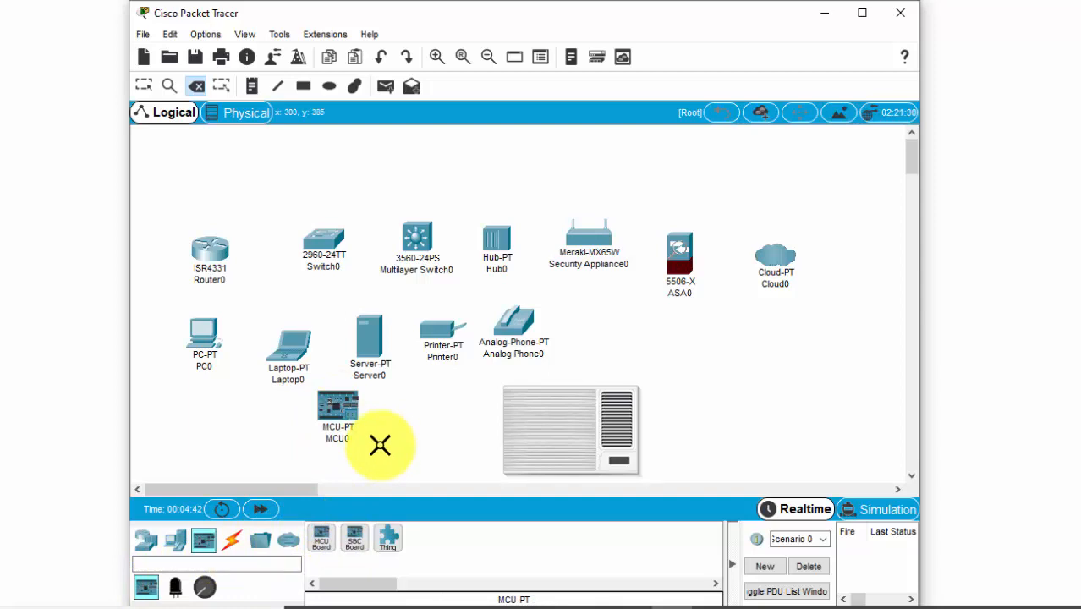
pyautogui.press('Escape')
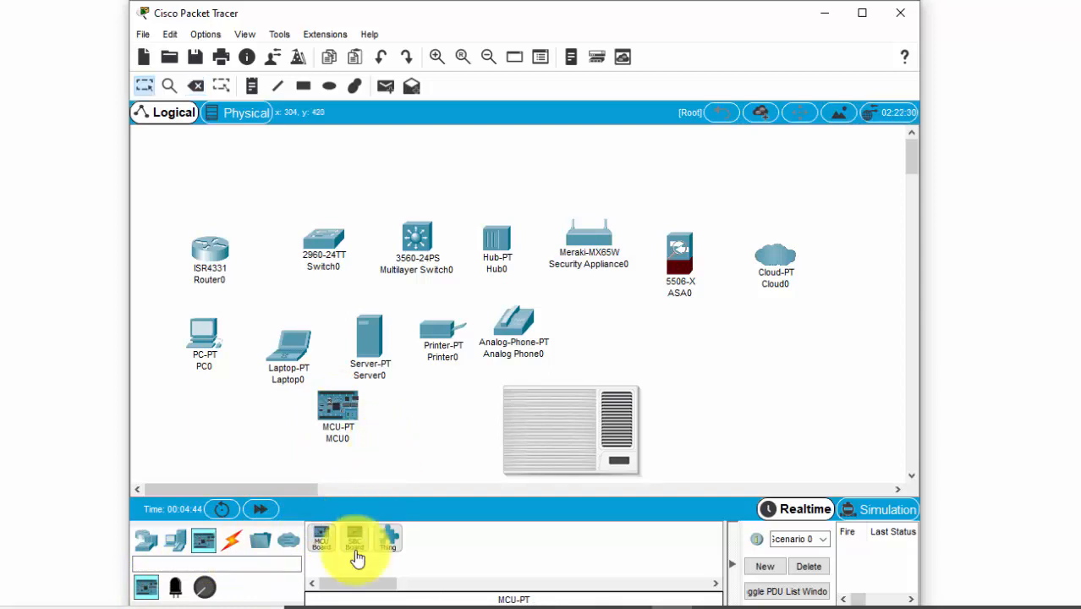
# Connect the ISR4331 router to the 2960 switch with an automatically chosen connection type and look over the cable types.
pyautogui.click(229, 543)
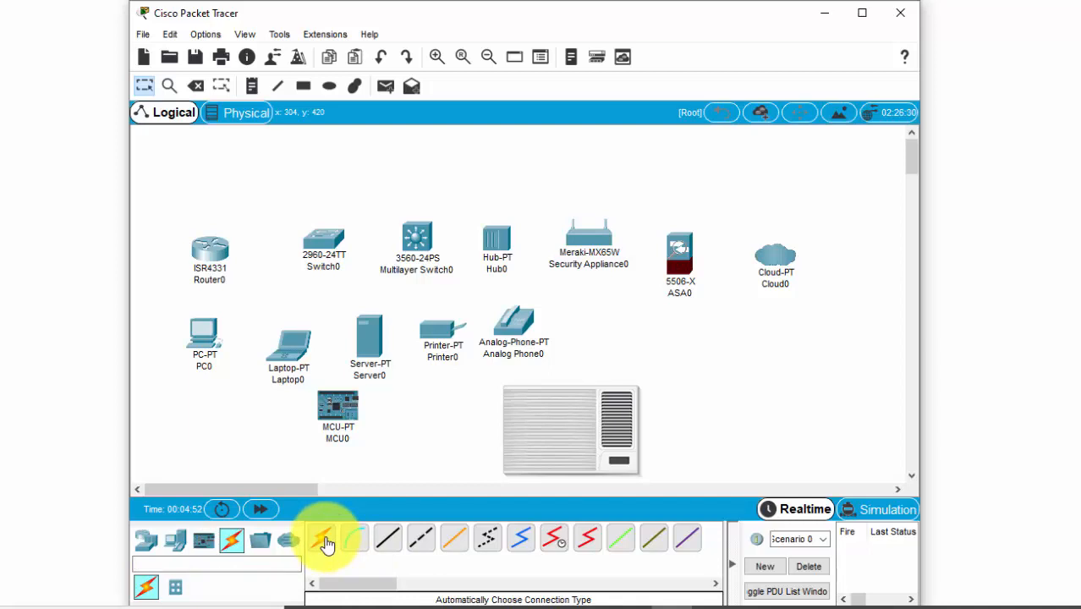
pyautogui.click(327, 544)
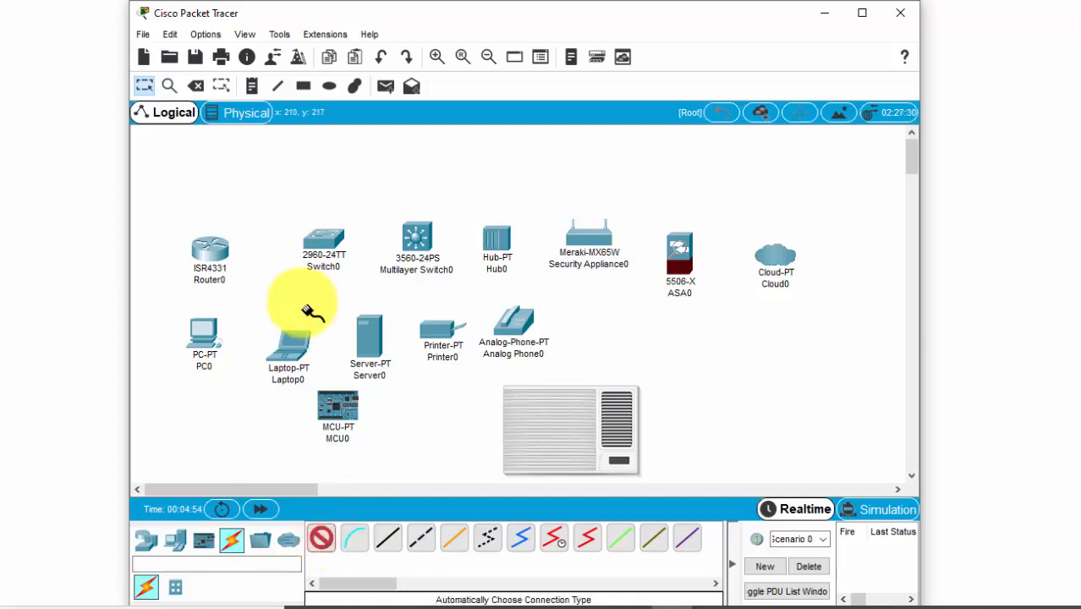
pyautogui.click(211, 246)
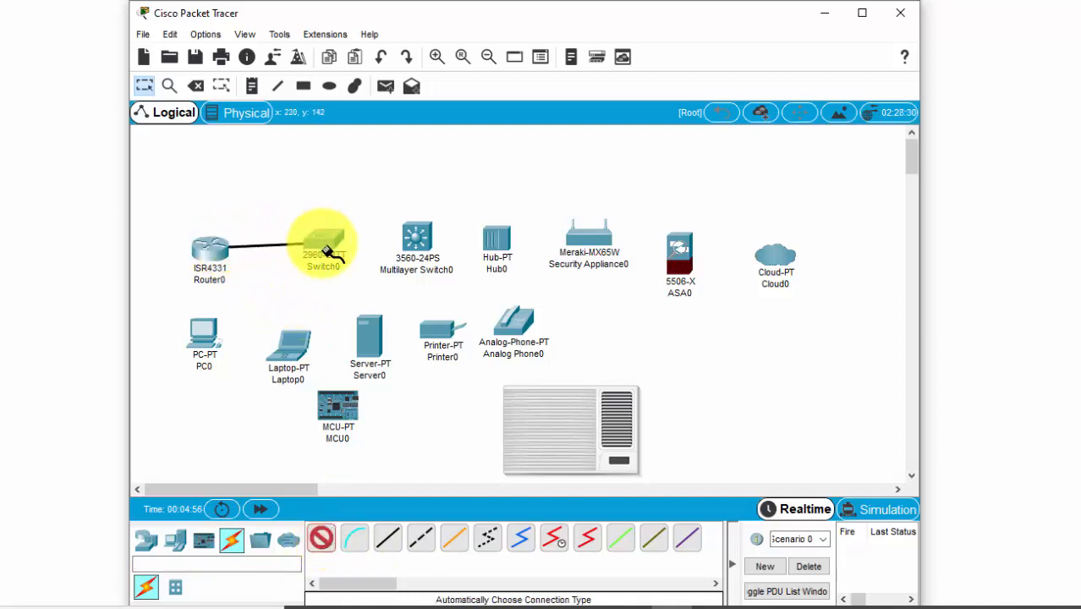
pyautogui.click(321, 256)
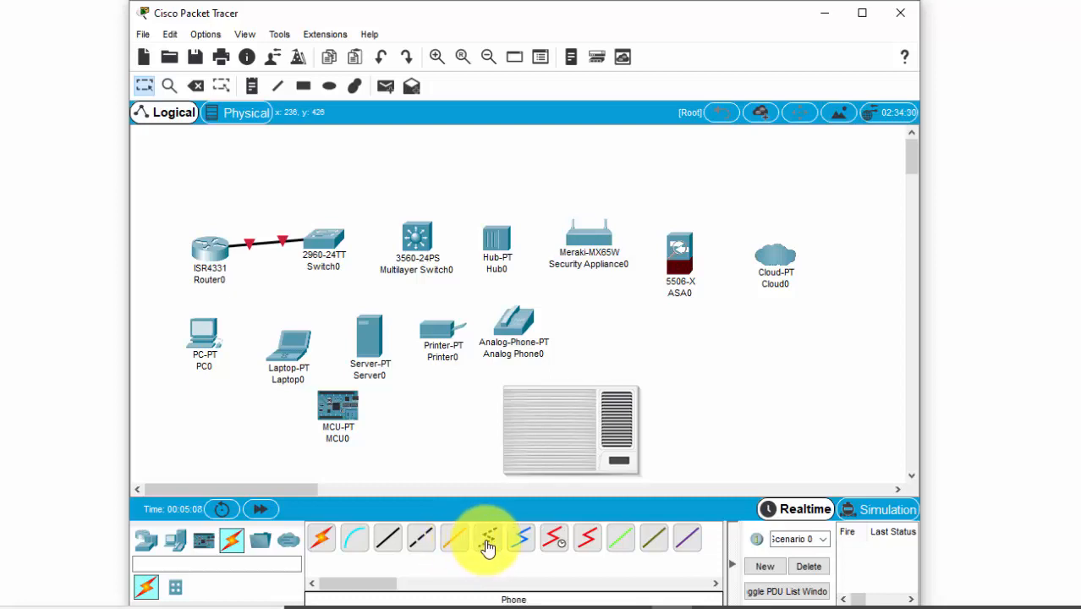
pyautogui.moveTo(380, 584); pyautogui.dragTo(346, 583)
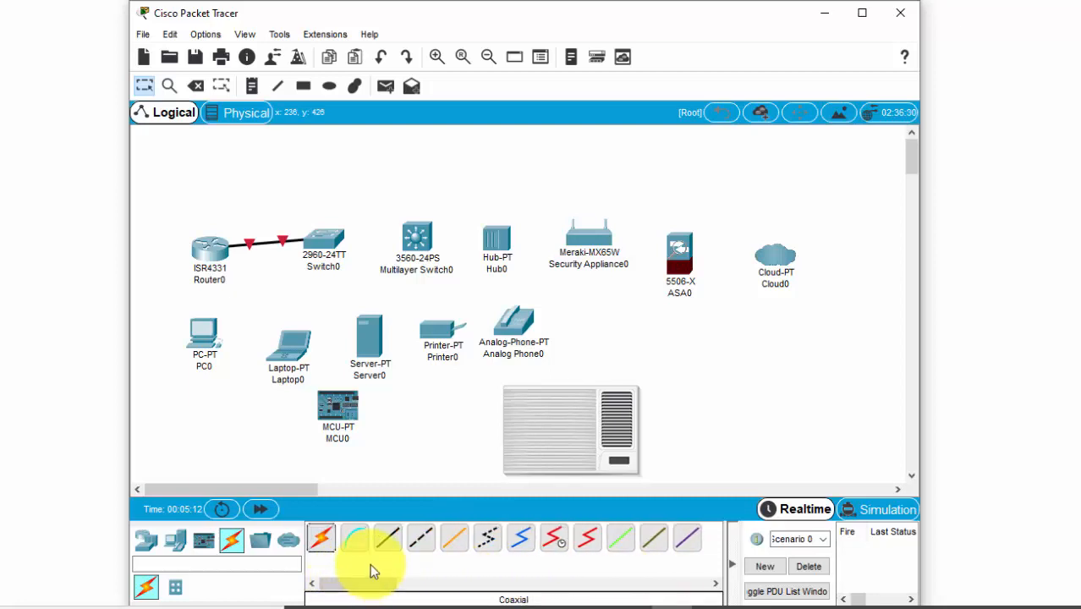
# Delete the AC unit from the workspace and return to selection mode.
pyautogui.doubleClick(512, 440)
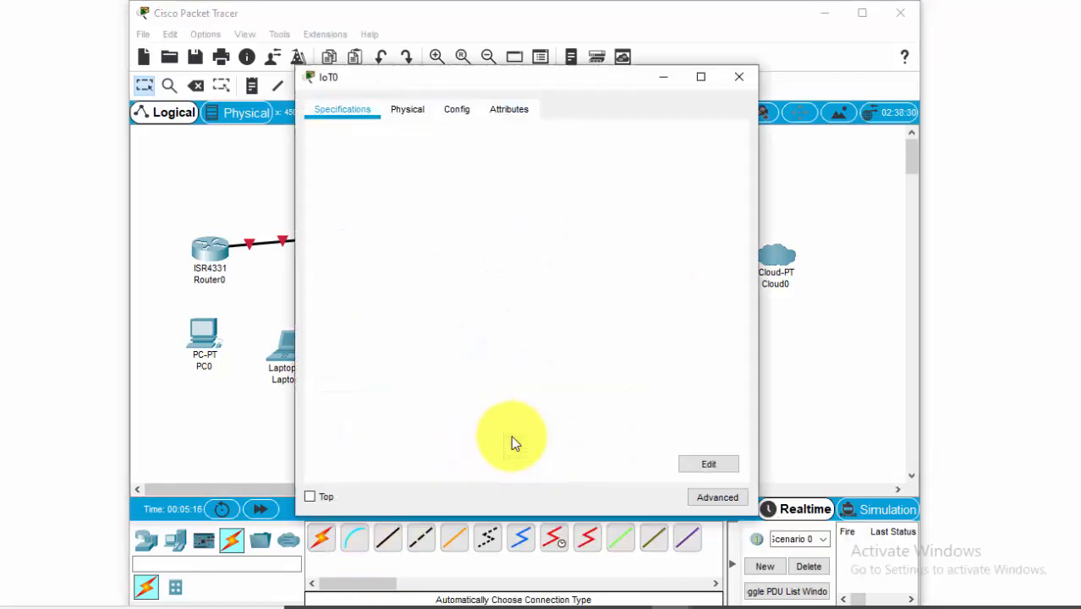
pyautogui.click(739, 76)
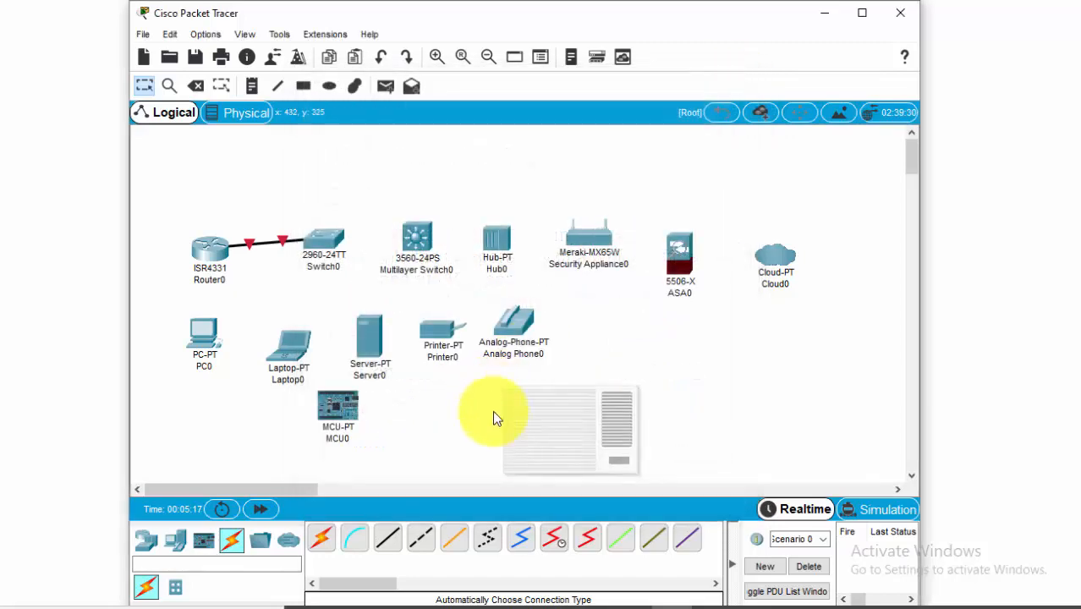
pyautogui.press('Delete')
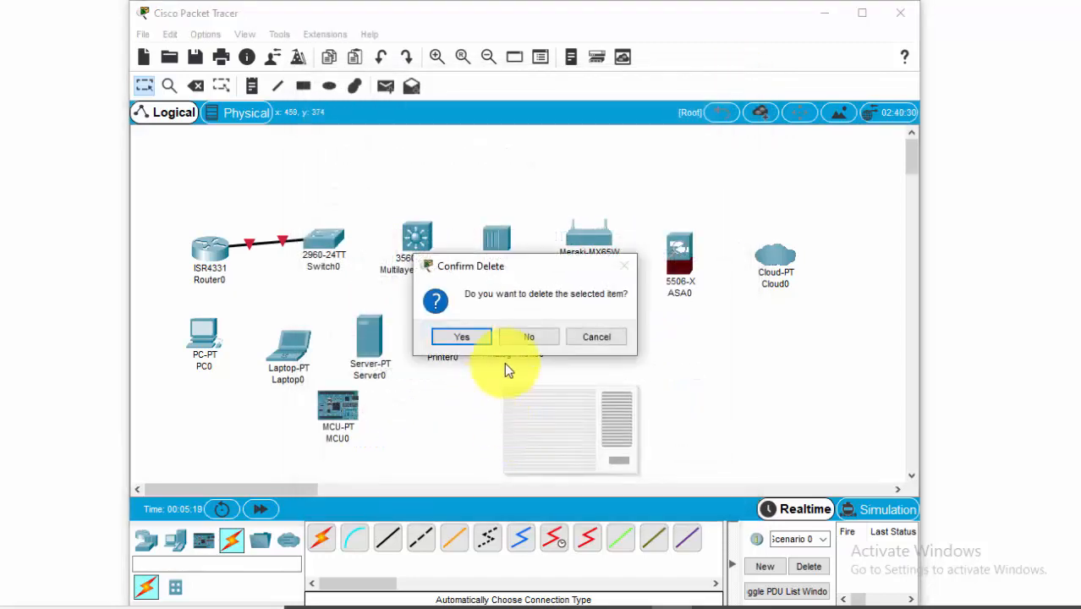
pyautogui.click(481, 338)
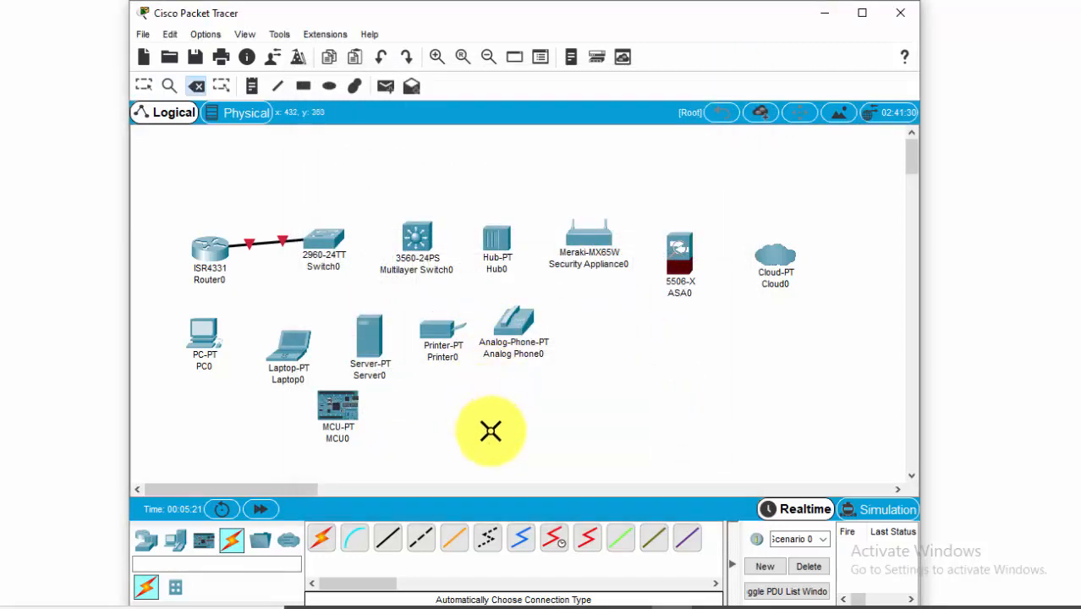
pyautogui.press('Escape')
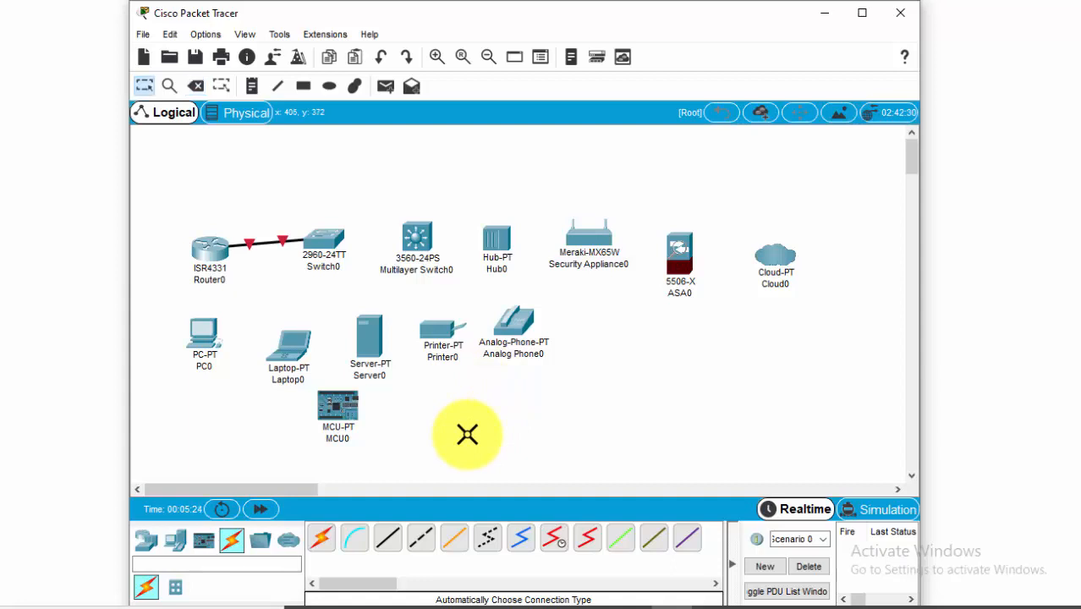
# Connect the 2960 switch to the PC with an automatically chosen connection type.
pyautogui.click(322, 541)
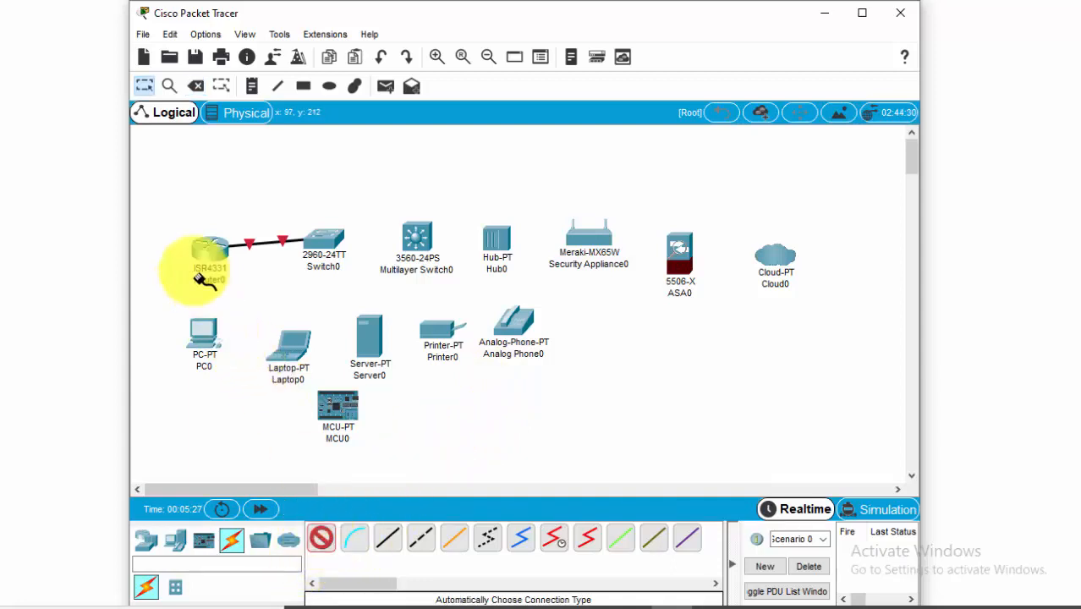
pyautogui.click(315, 239)
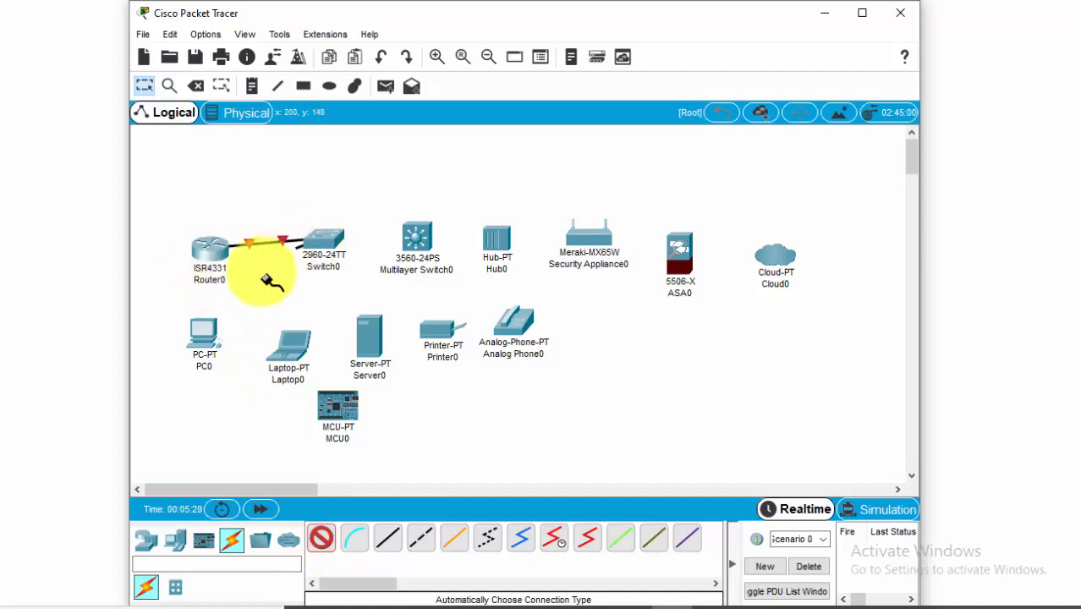
pyautogui.click(203, 332)
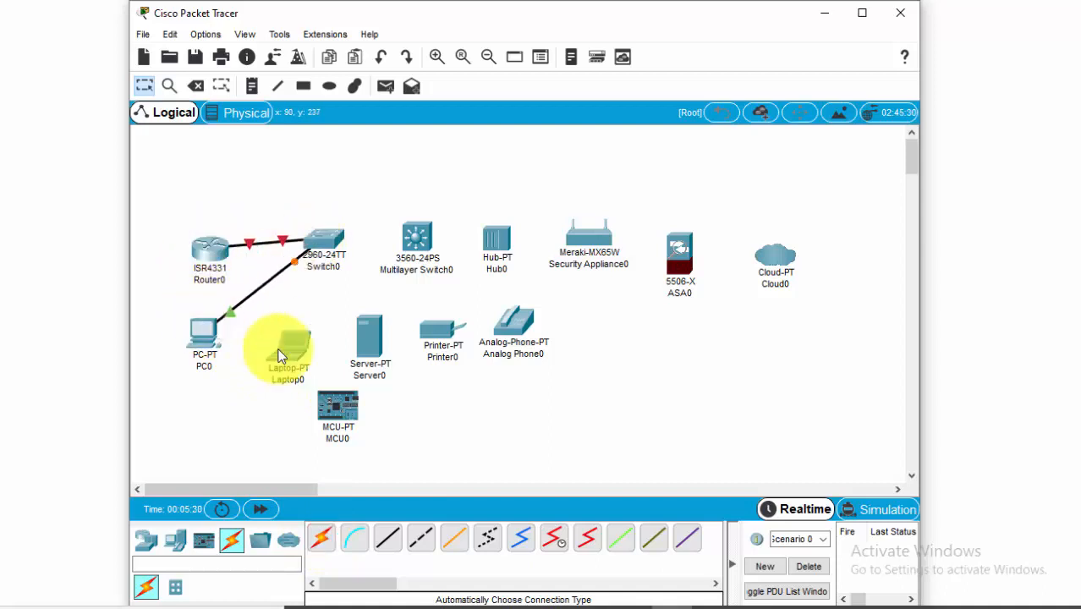
# Place an 1841 WIC-2T router from the miscellaneous devices below the analog phone, and view the multiuser and network device categories.
pyautogui.click(261, 542)
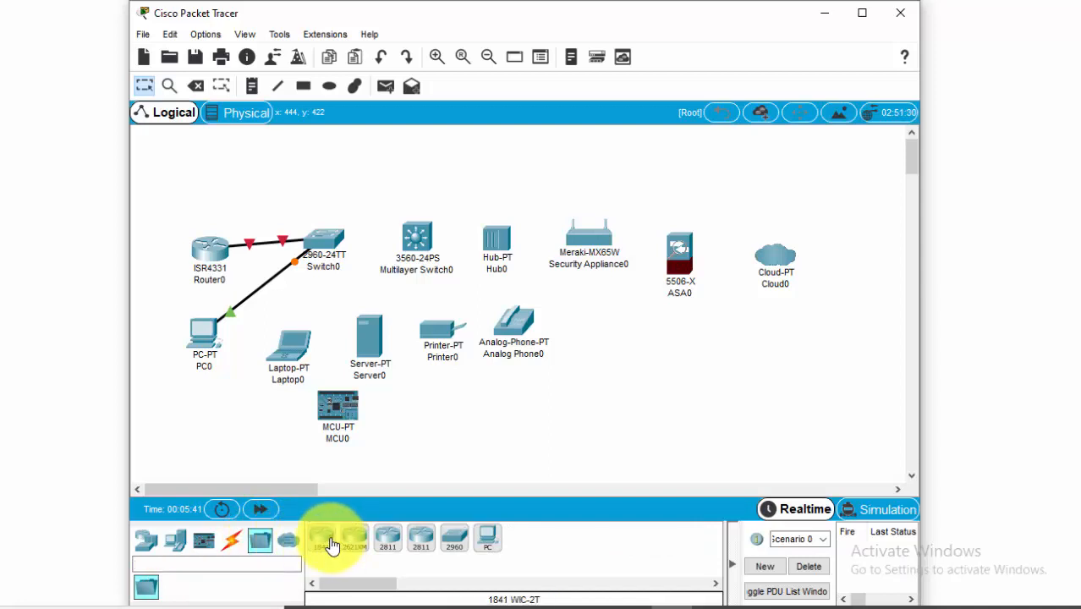
pyautogui.moveTo(326, 542); pyautogui.dragTo(559, 433)
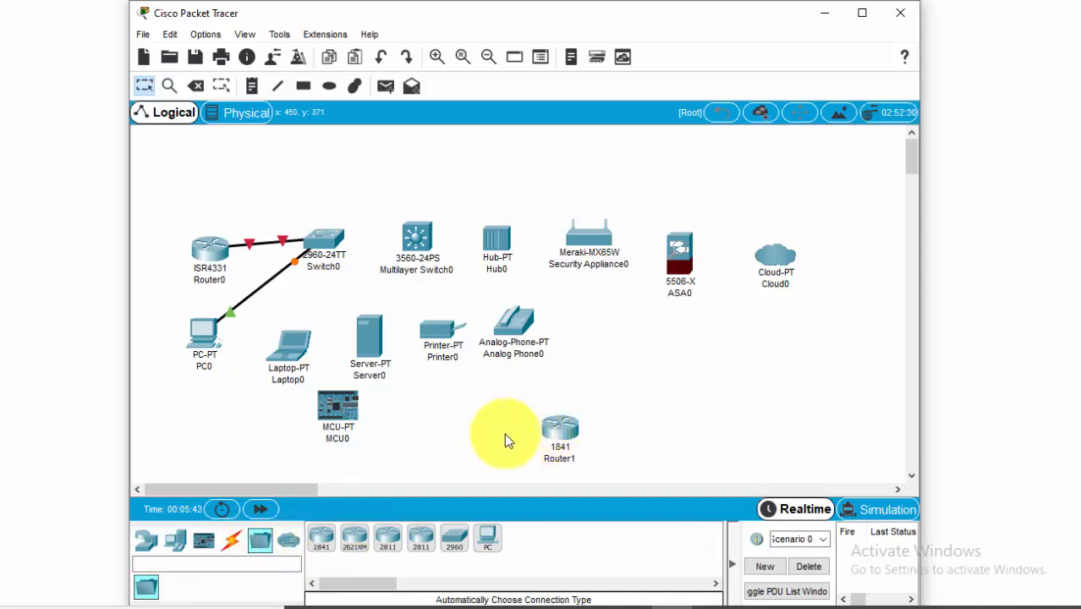
pyautogui.click(287, 551)
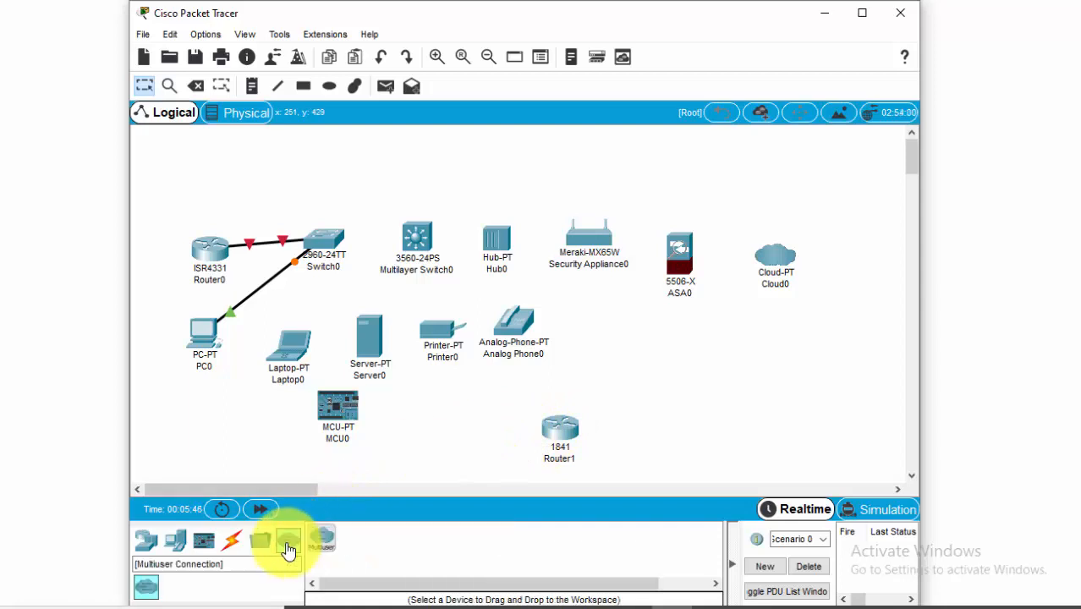
pyautogui.click(145, 538)
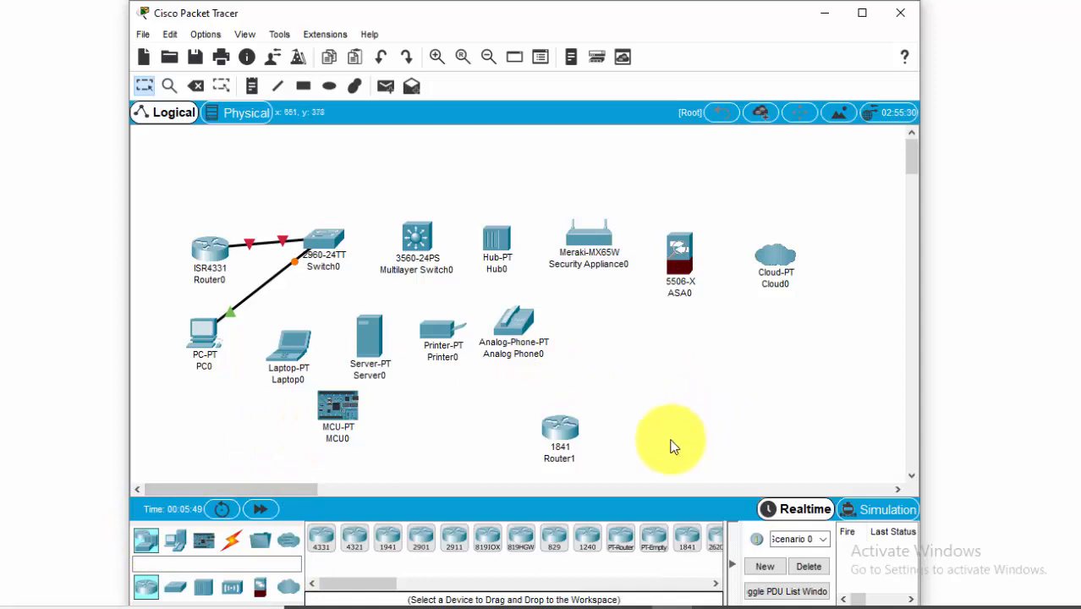